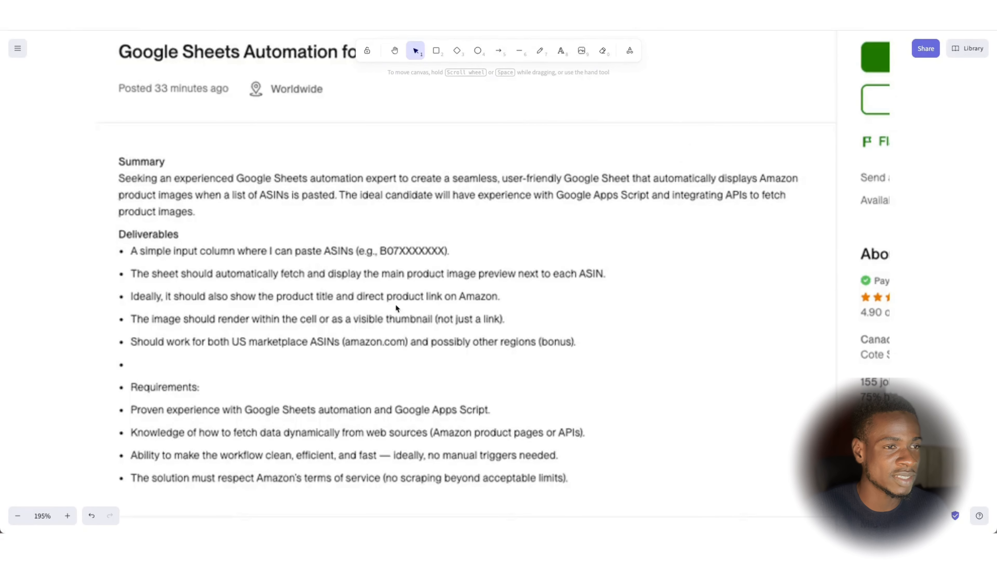
- Review the job posting's deliverables and requirements, and the workflow diagram from the Google Sheet trigger through to the sheet update
scroll(555, 289, down, 3)
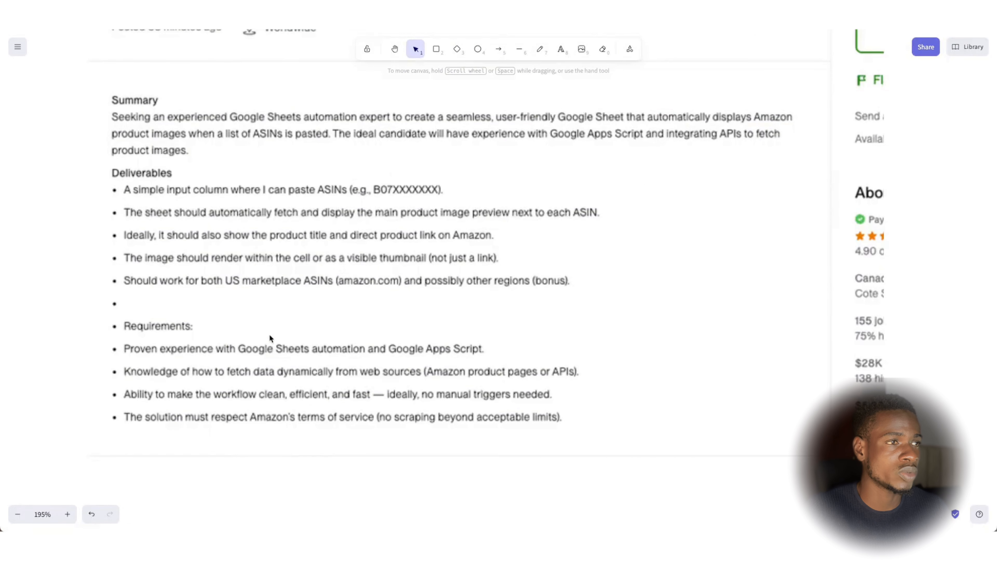
scroll(256, 378, down, 8)
scroll(264, 374, left, 8)
scroll(498, 331, up, 3)
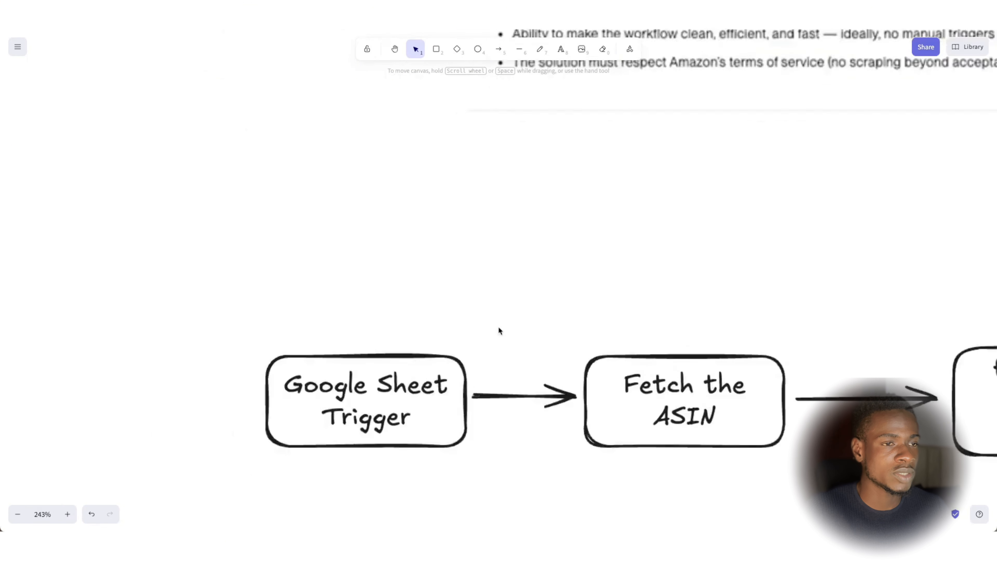
scroll(499, 331, up, 2)
scroll(527, 305, down, 3)
scroll(528, 305, left, 2)
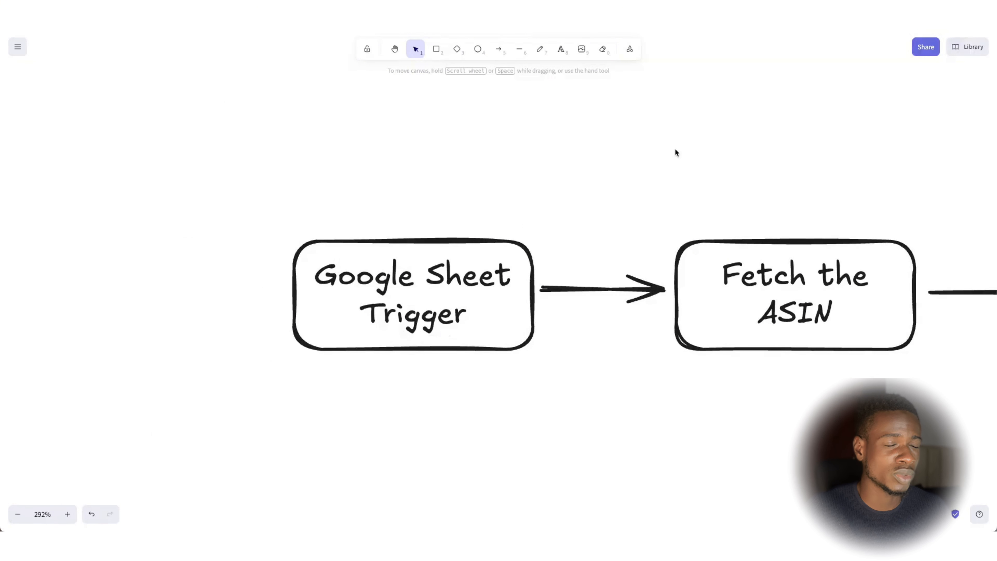
scroll(747, 168, right, 10)
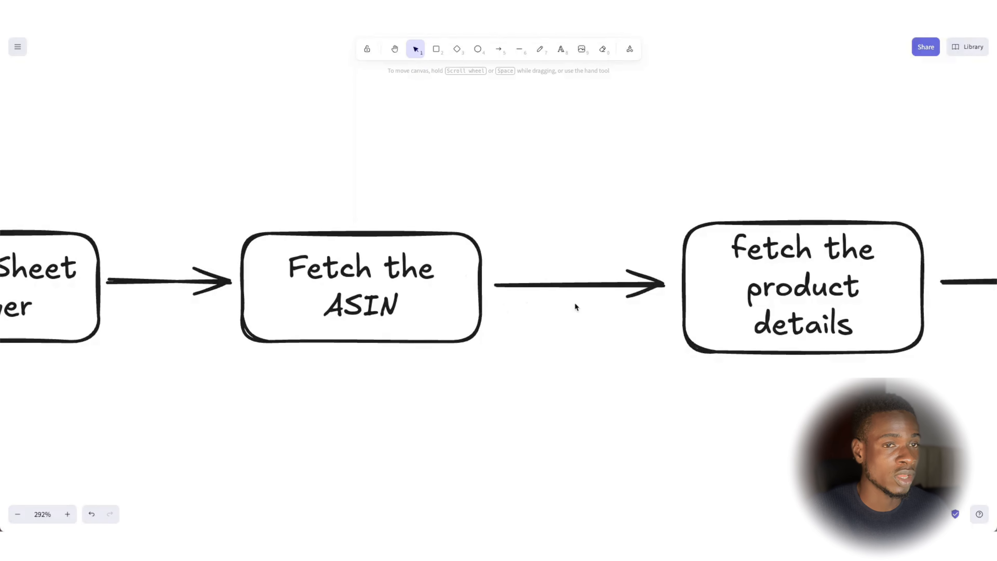
scroll(627, 293, right, 8)
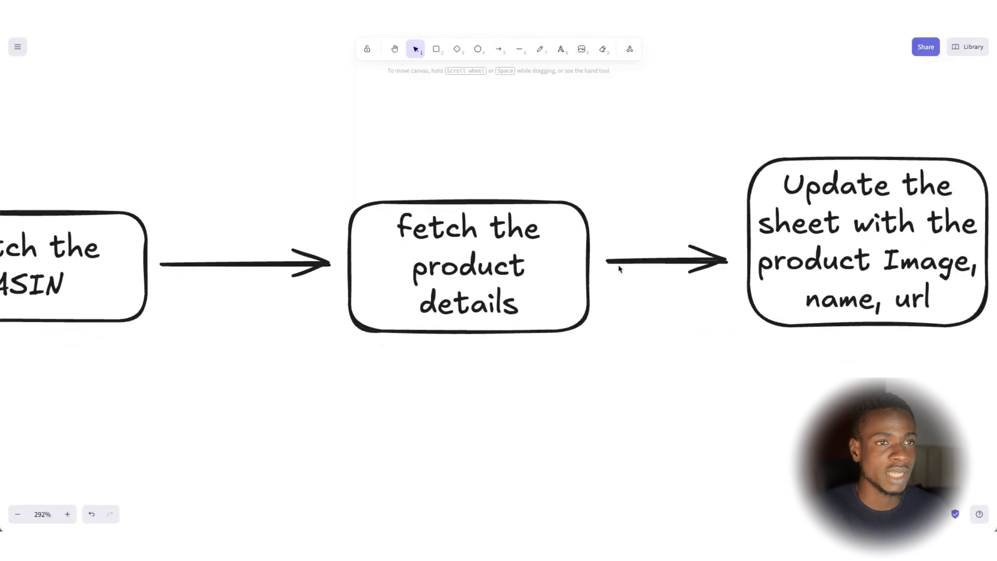
scroll(601, 250, right, 1)
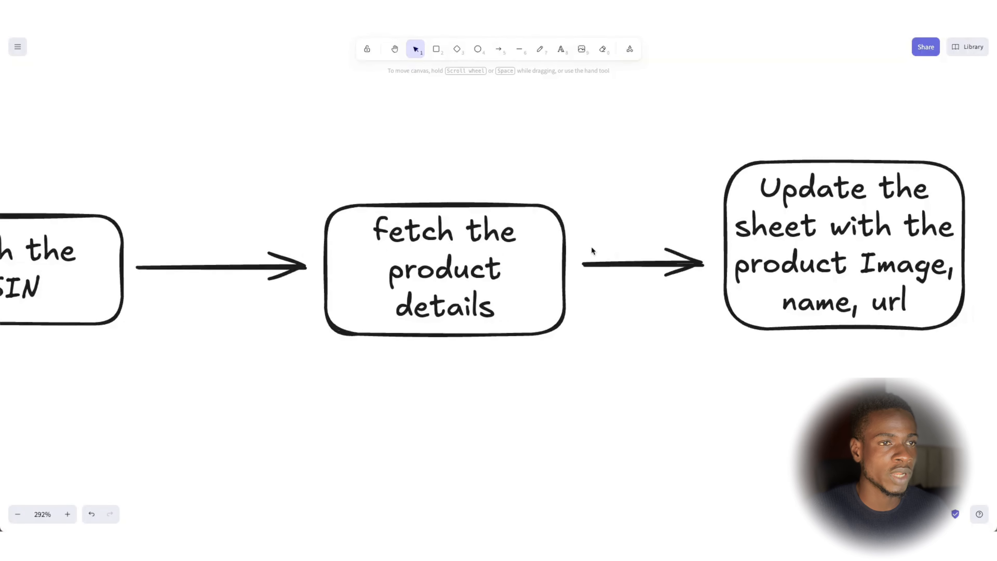
scroll(690, 191, right, 7)
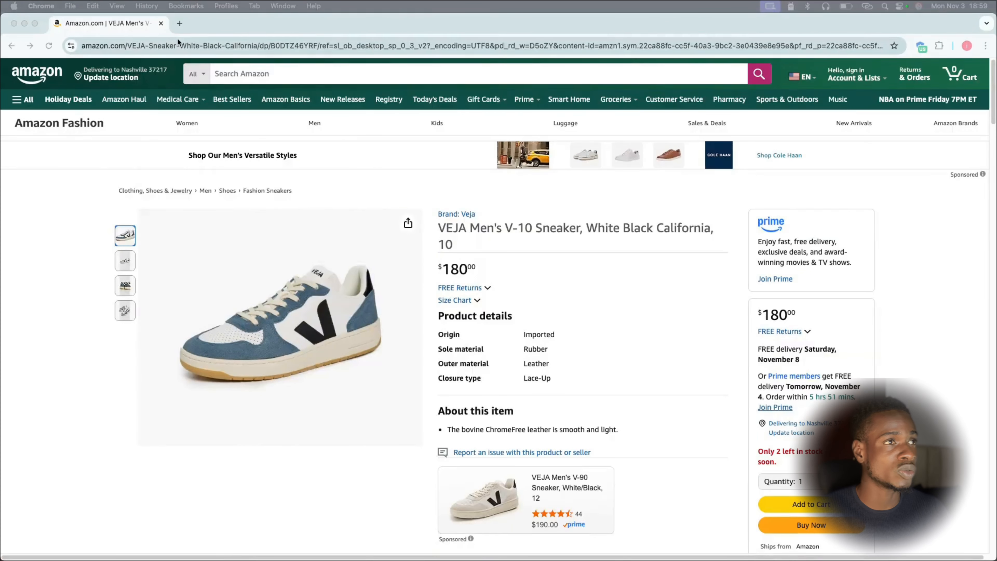
- Copy the ASIN B0DTZ46YRF from the URL of the VEJA sneaker's Amazon product page
click(155, 44)
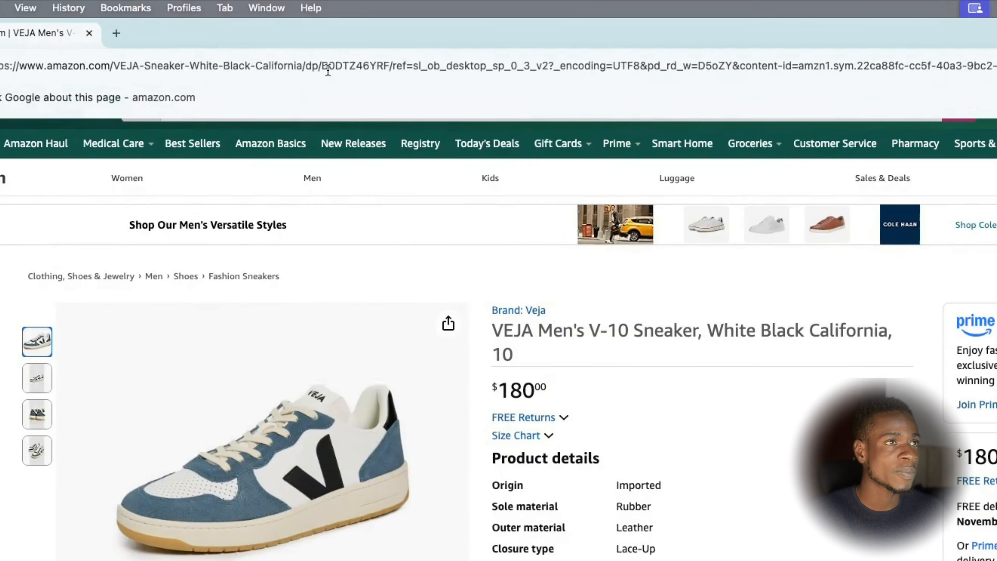
double_click(342, 45)
click(335, 45)
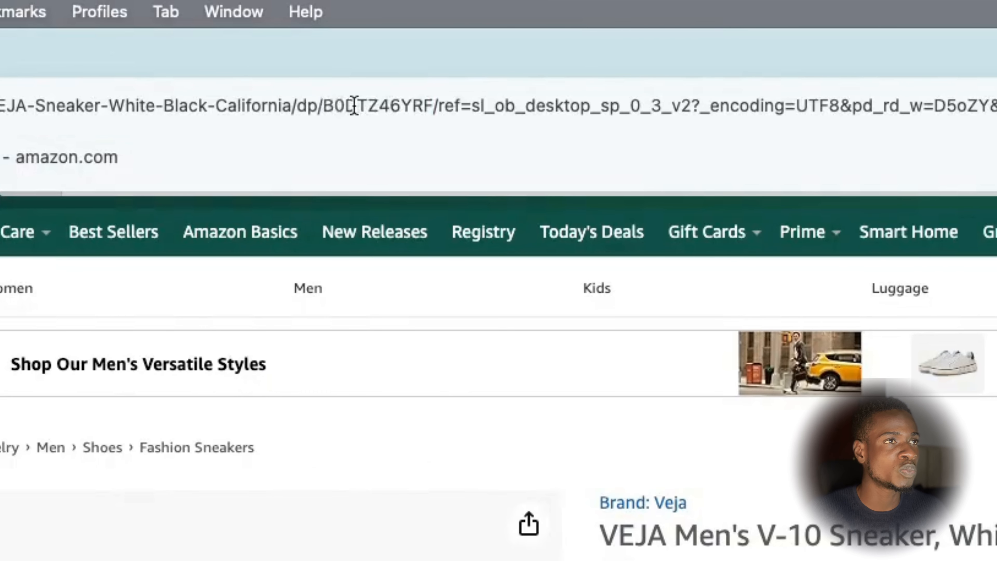
double_click(350, 106)
key(ctrl+c)
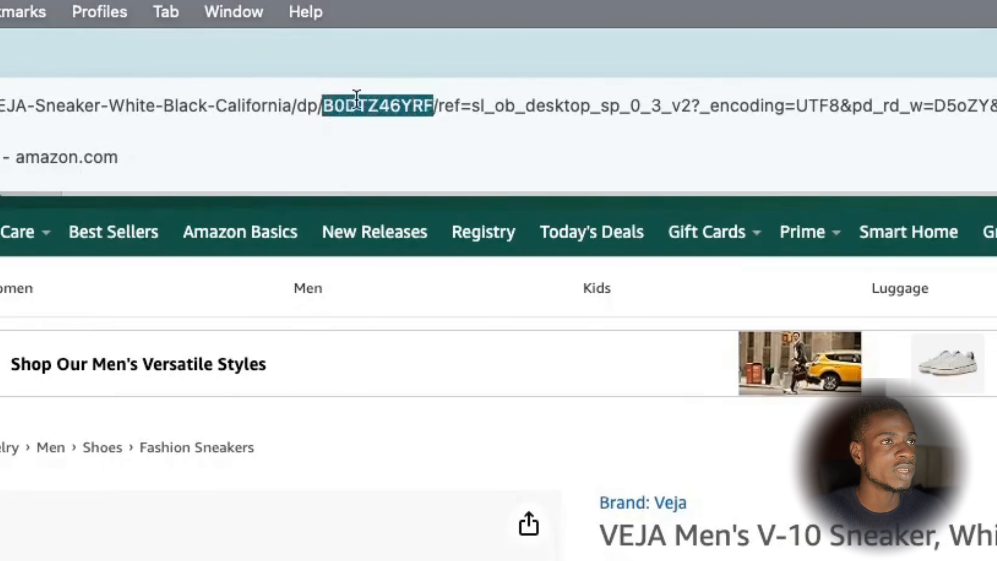
click(415, 108)
triple_click(416, 108)
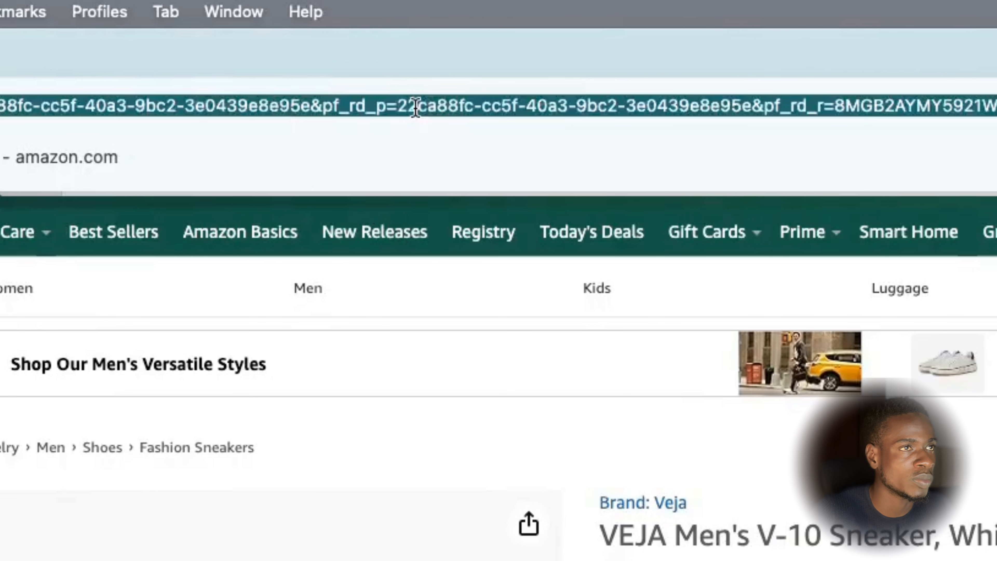
double_click(416, 106)
click(24, 306)
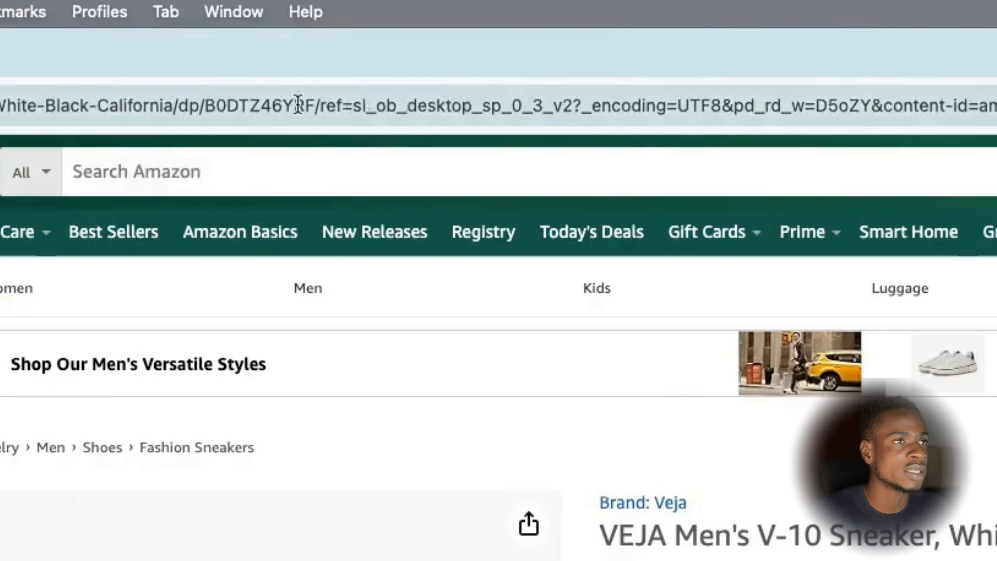
click(260, 106)
double_click(271, 105)
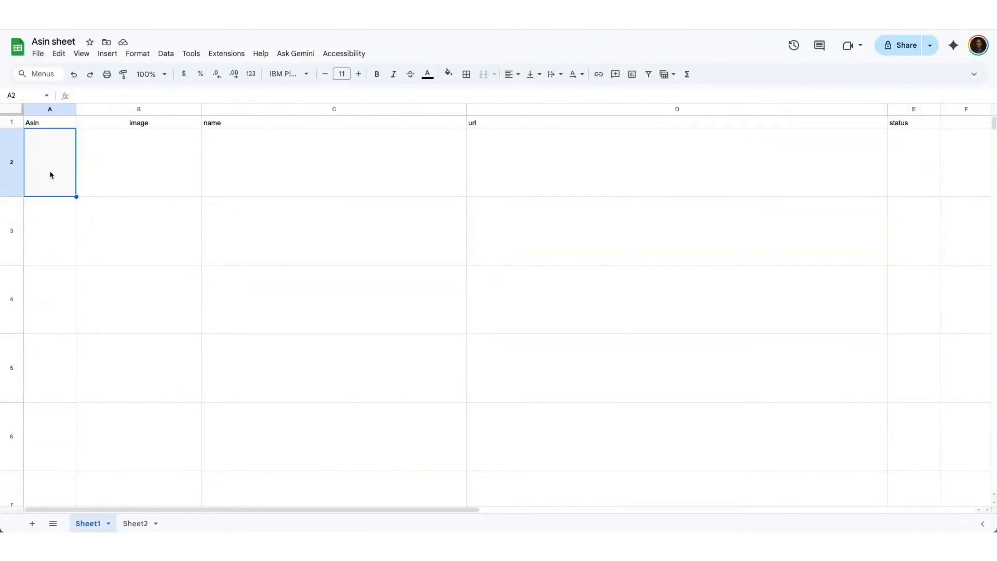
- Paste the ASIN B0DTZ46YRF into cell A2 of Sheet1 in the Asin sheet spreadsheet in Google Sheets
key(ctrl+v)
click(207, 191)
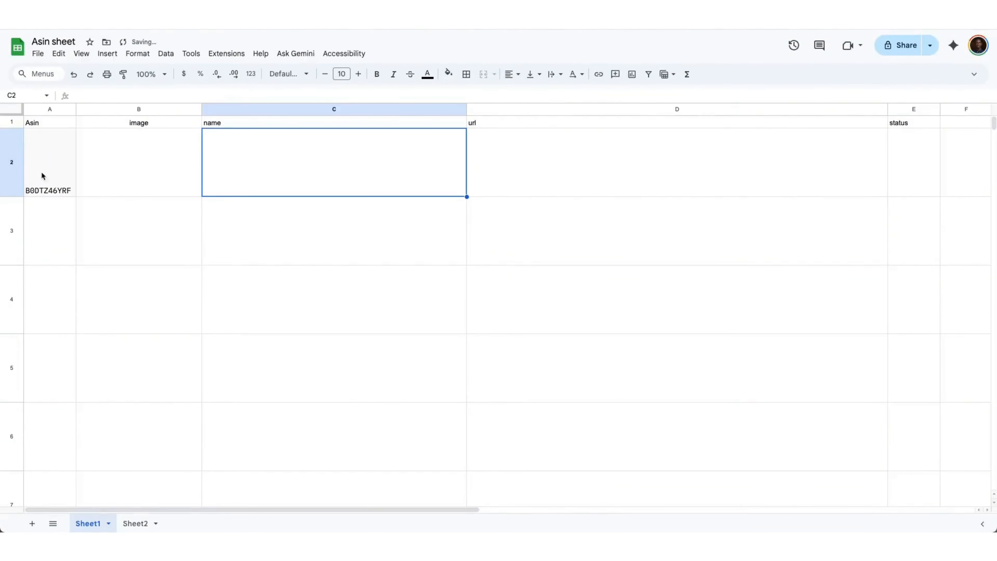
click(142, 142)
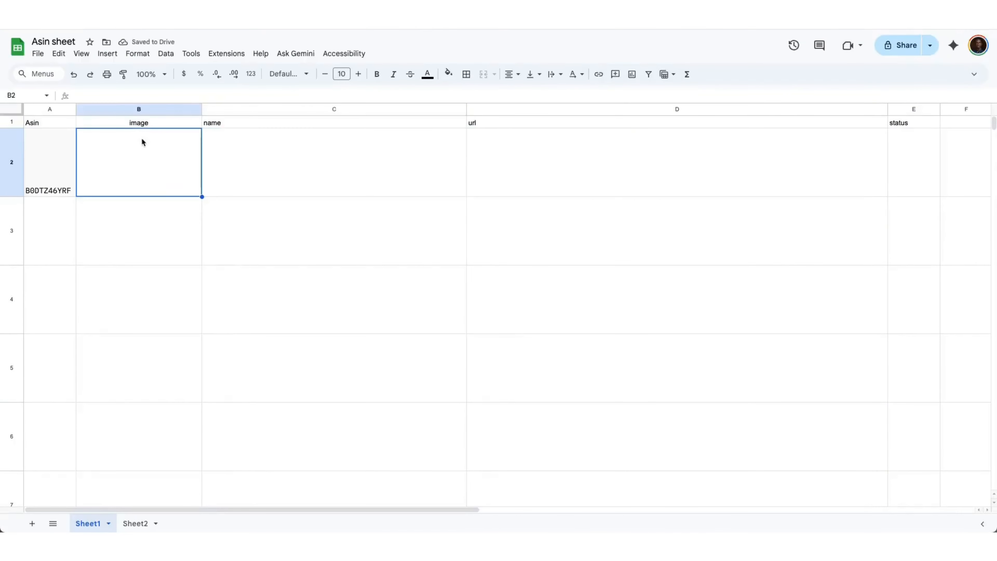
click(369, 151)
click(514, 157)
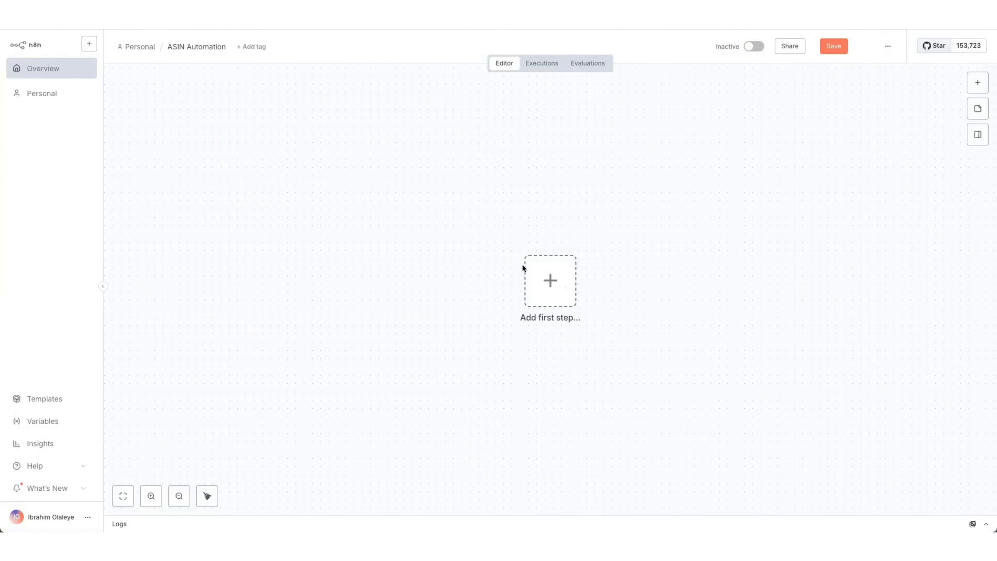
- In the n8n ASIN Automation workflow, add a Google Sheets trigger for rows added or updated as the first step
click(522, 269)
text(google)
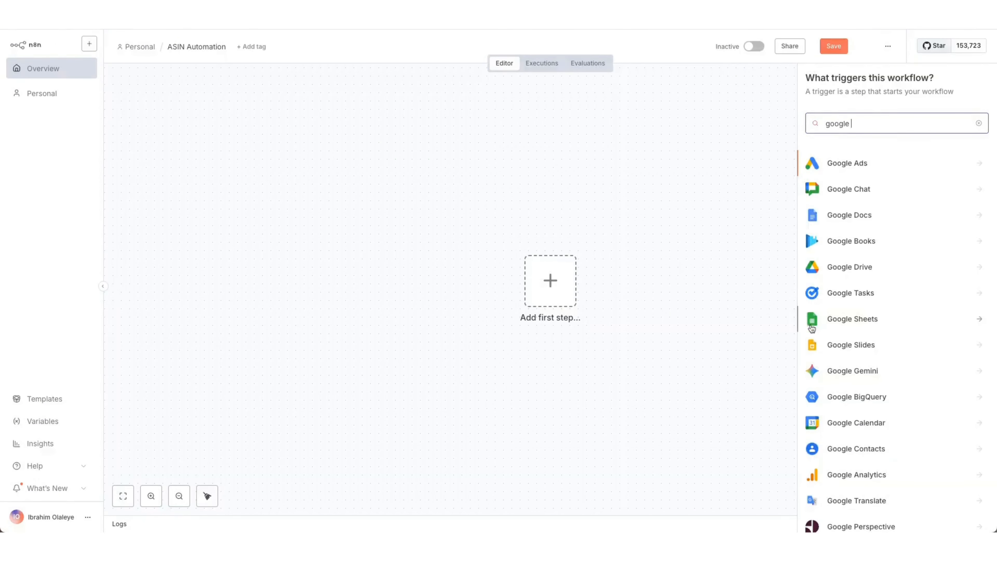
click(836, 318)
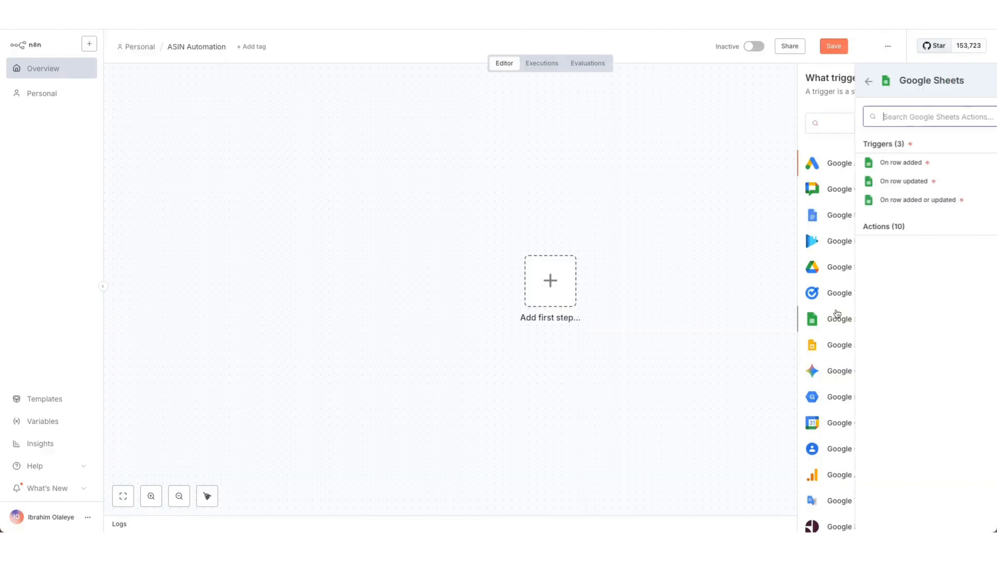
click(860, 200)
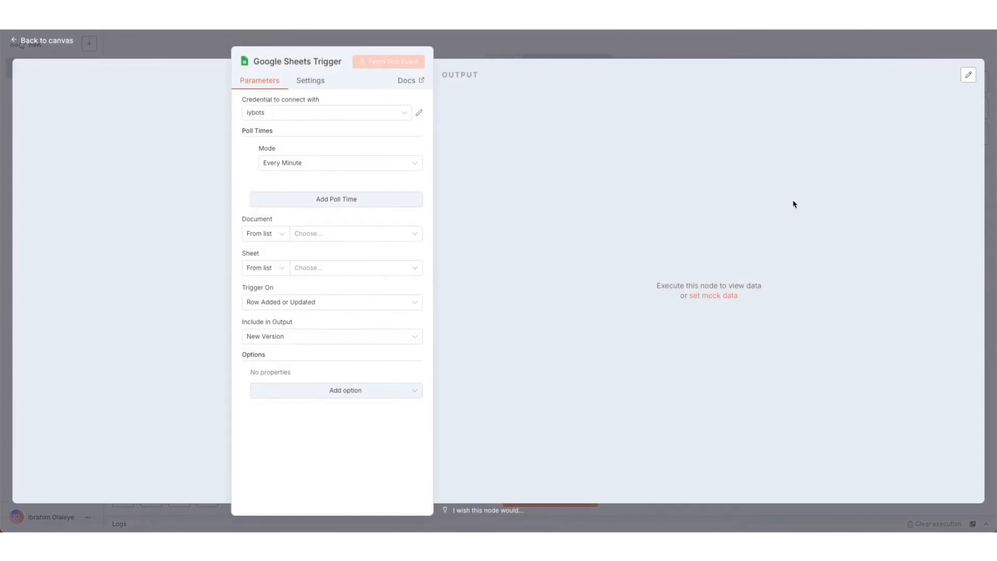
click(573, 35)
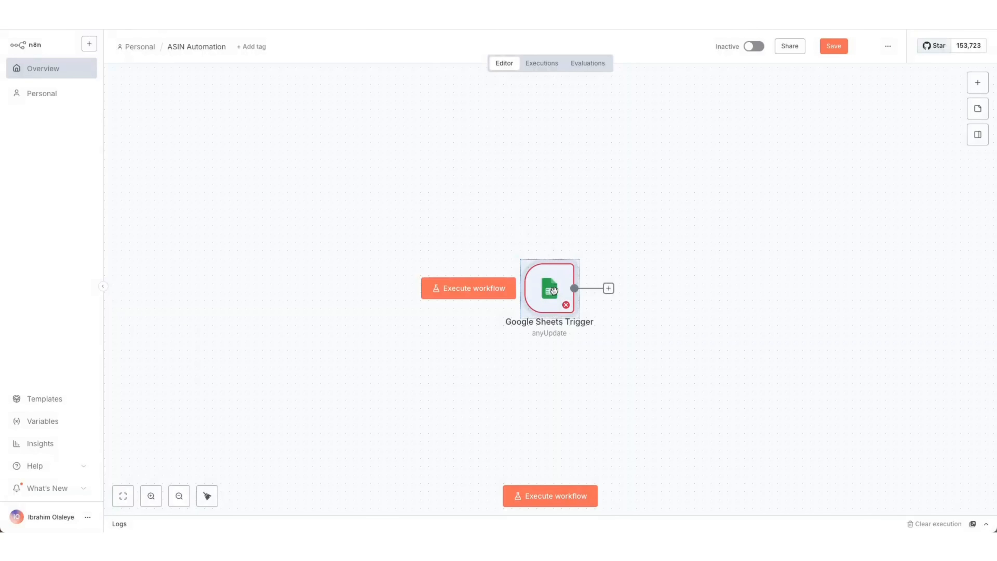
- Configure the Google Sheets Trigger with the Google Sheets Trigger account credential, the Asin sheet document and Sheet1
double_click(564, 289)
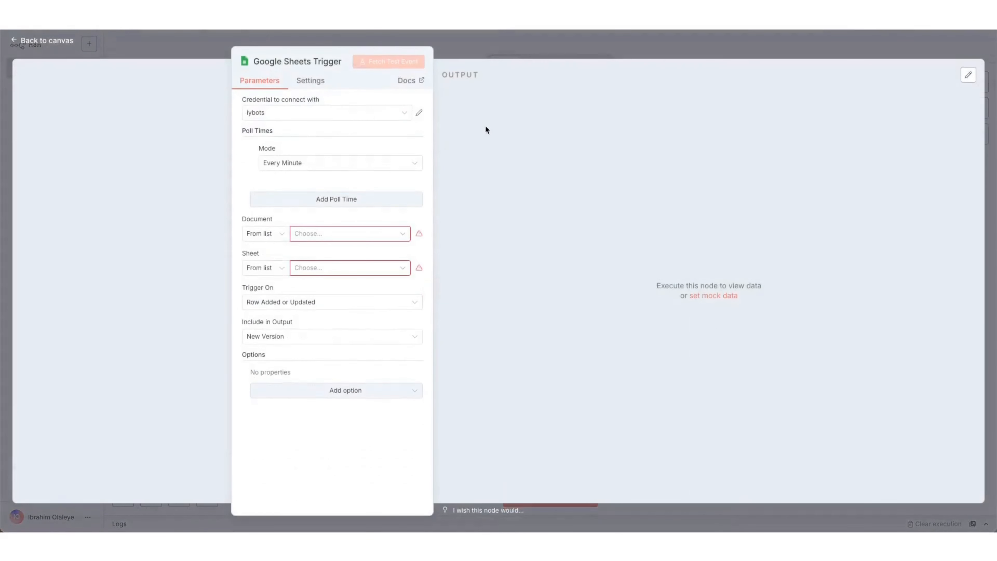
click(352, 114)
click(323, 137)
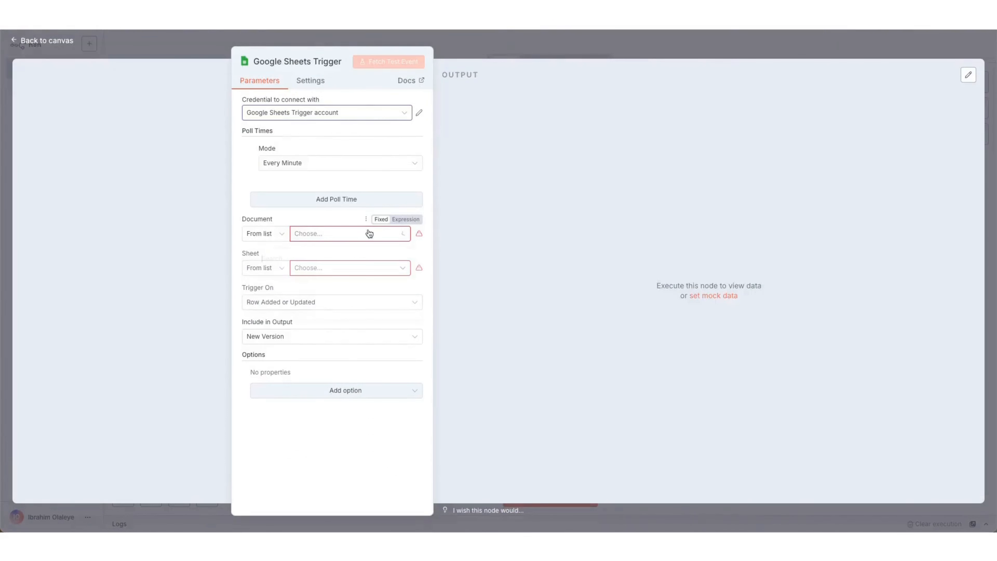
click(368, 233)
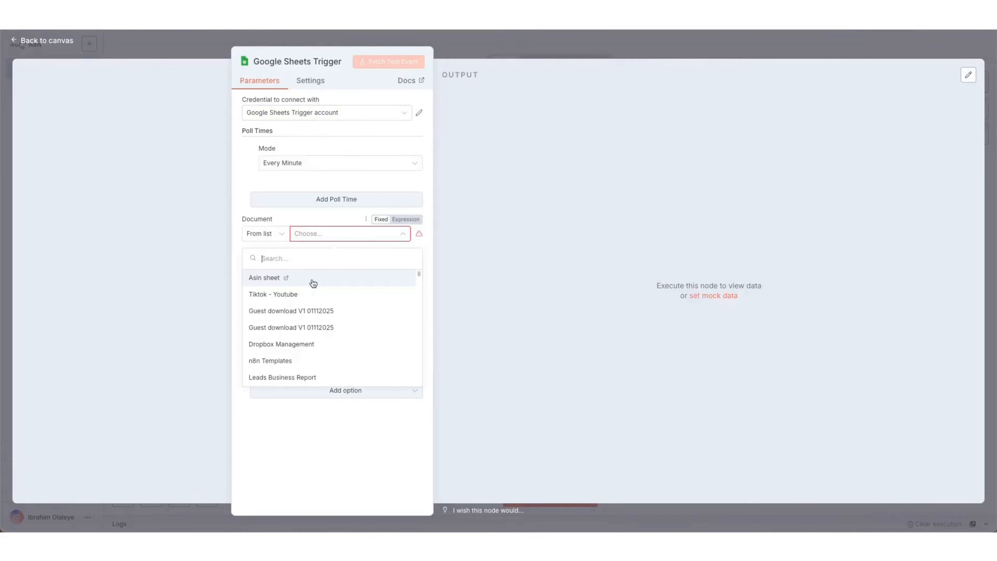
click(311, 279)
click(358, 268)
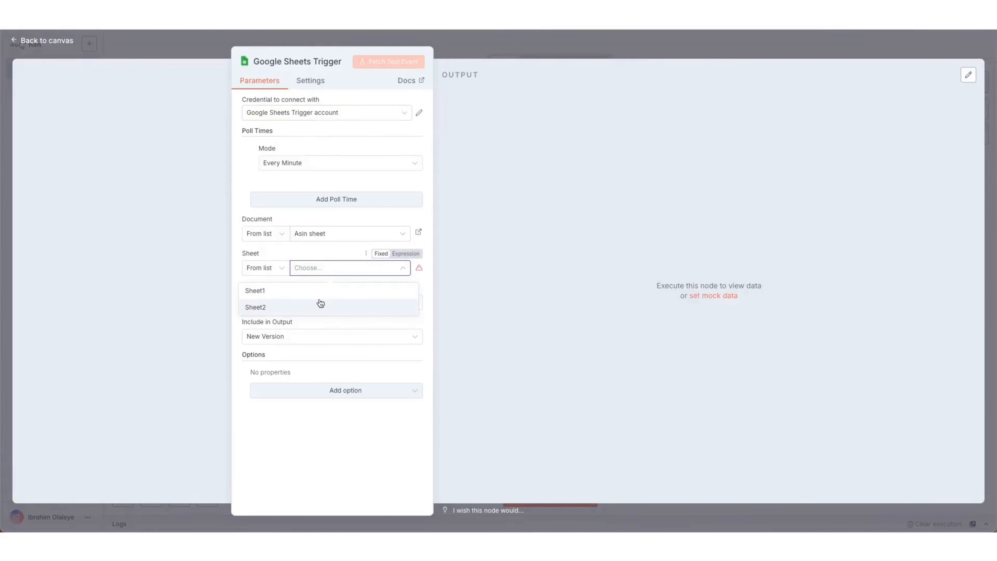
click(317, 291)
click(485, 34)
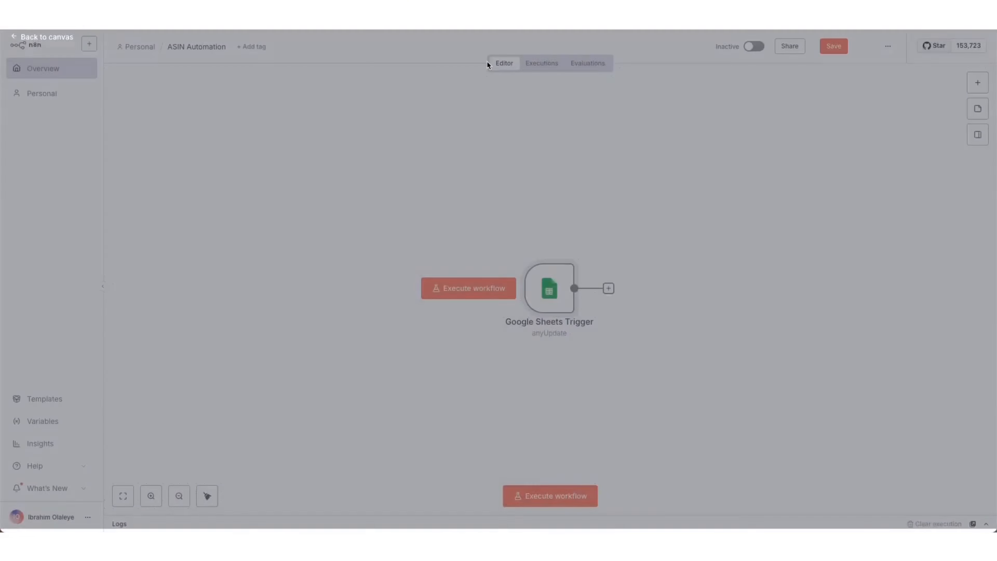
- Execute the workflow to fetch a test row, inspect the trigger's output and pin its data
click(400, 284)
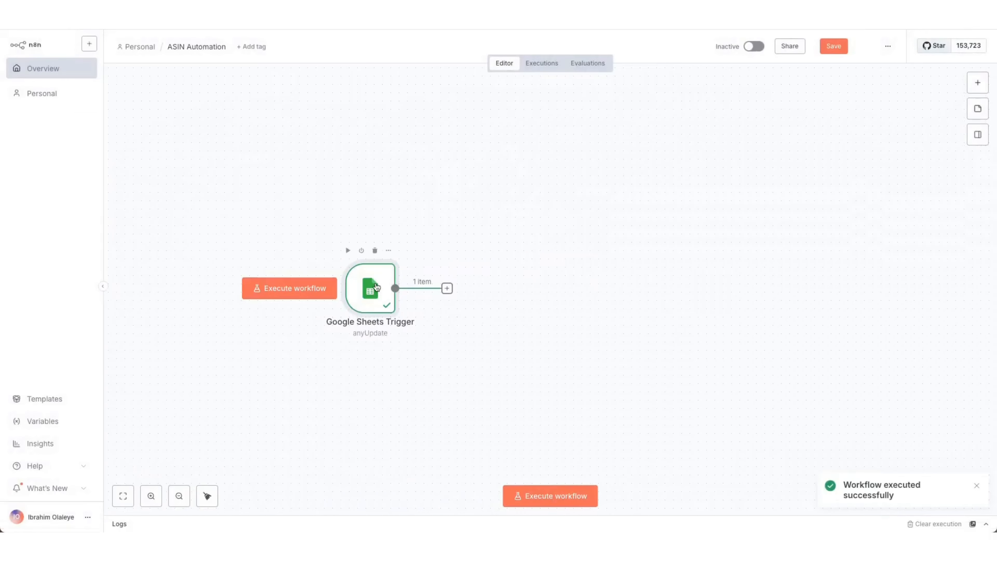
double_click(376, 286)
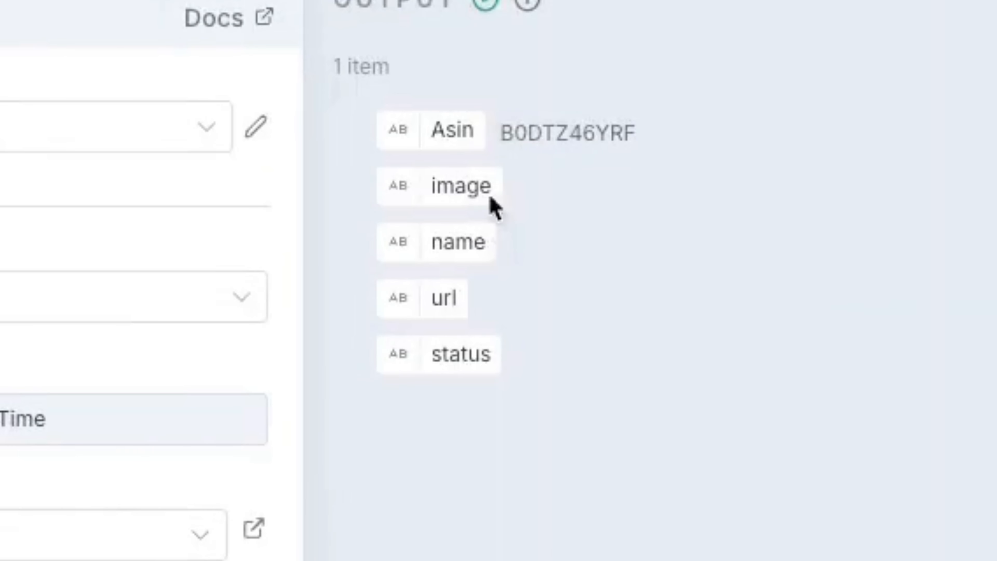
key(Escape)
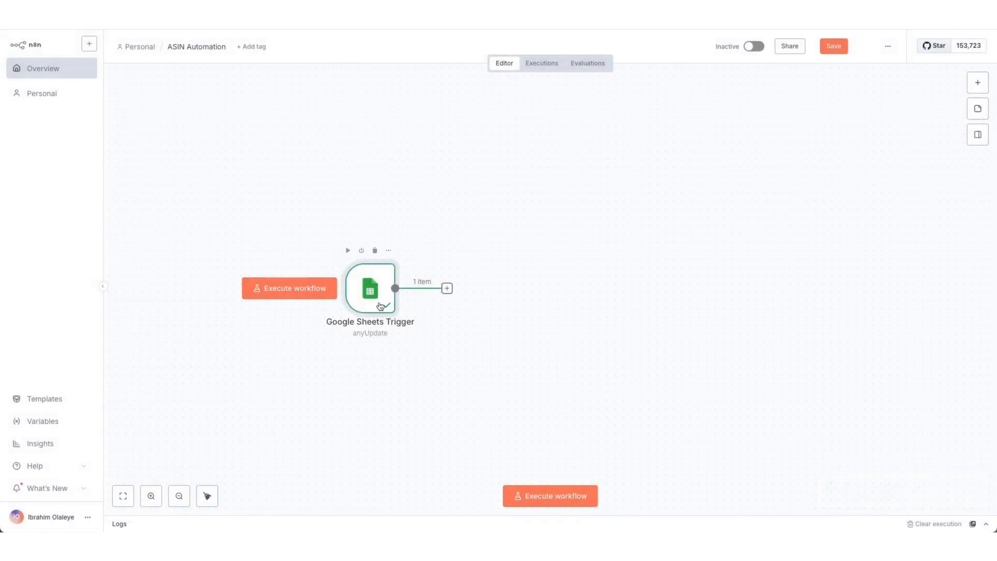
key(p)
- Add a Filter node after the Google Sheets Trigger
drag(535, 259, 466, 242)
drag(319, 284, 317, 283)
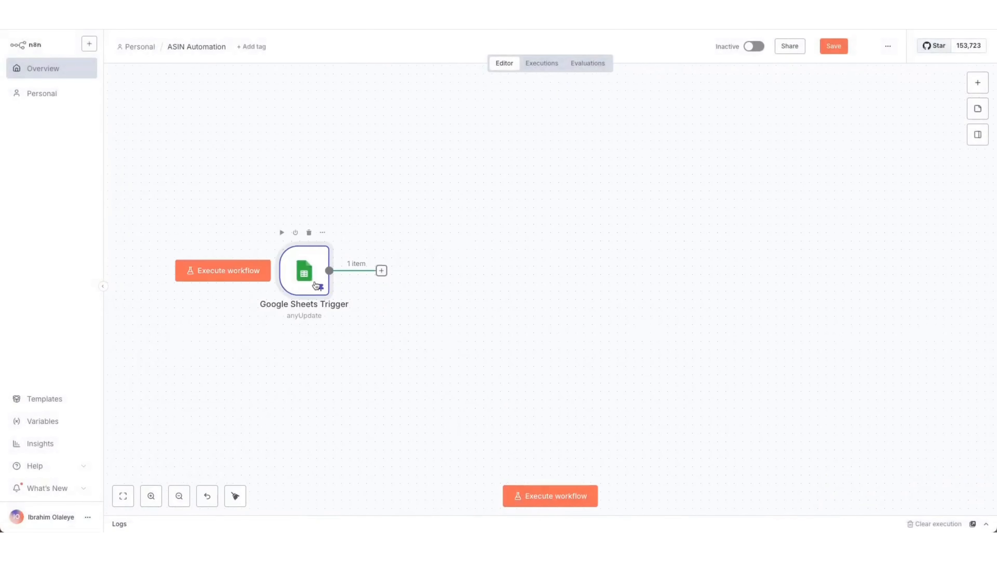
scroll(315, 281, up, 3)
drag(426, 270, 320, 281)
click(308, 277)
text(f)
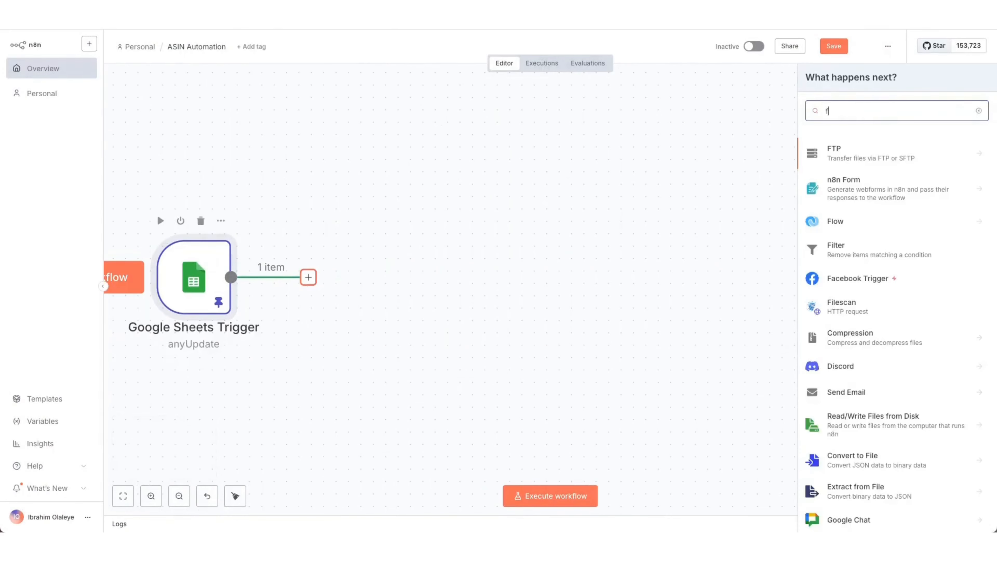
text(ilter])
key(BackSpace)
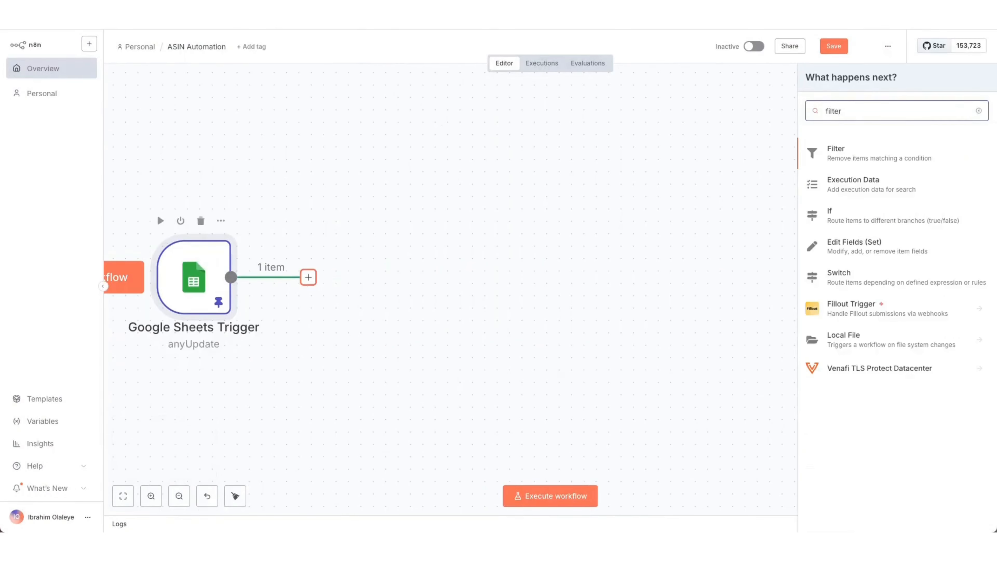
click(863, 158)
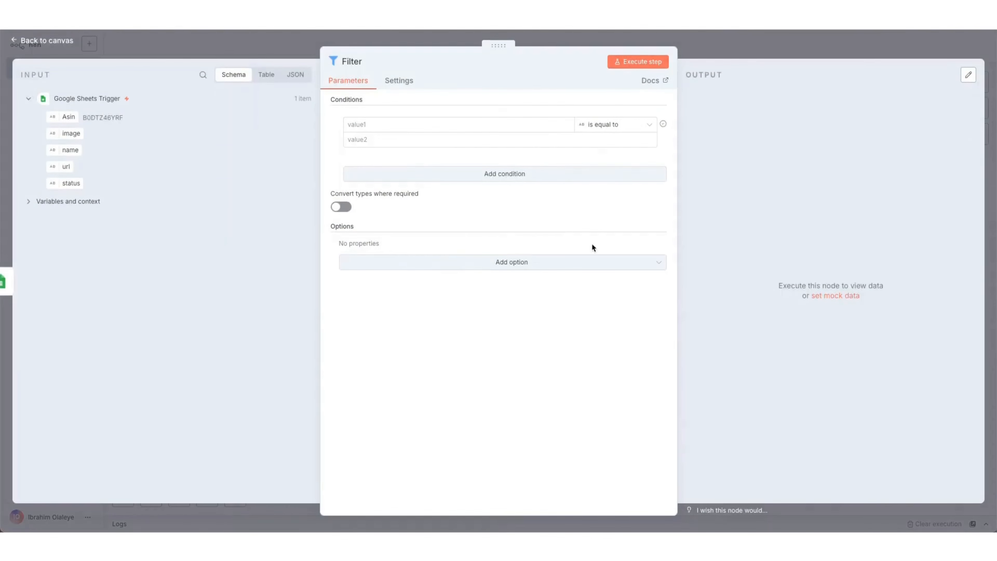
- Use the trigger's status field, {{ $json.status }}, as the first value of the Filter's condition and return to the canvas
drag(74, 183, 392, 125)
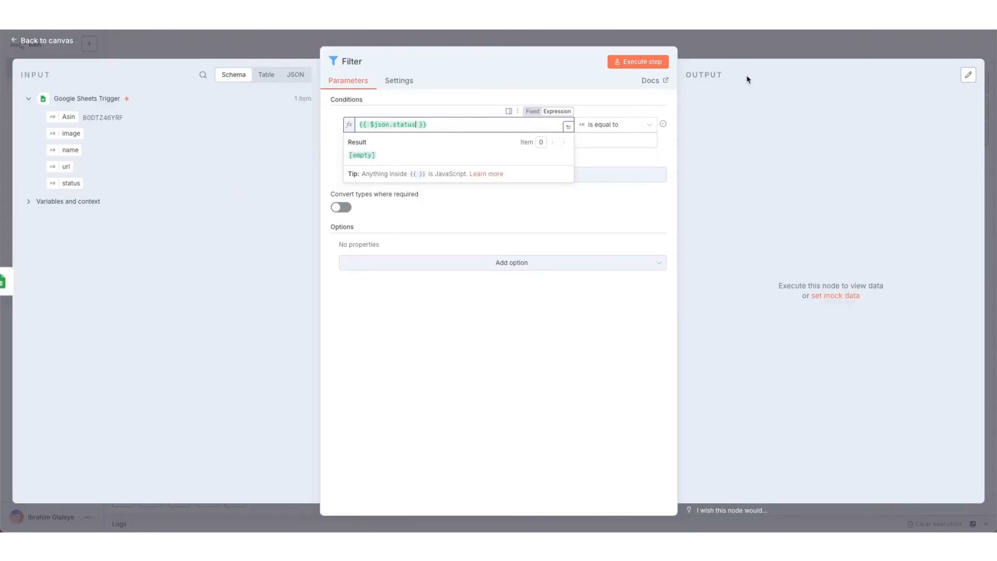
click(809, 35)
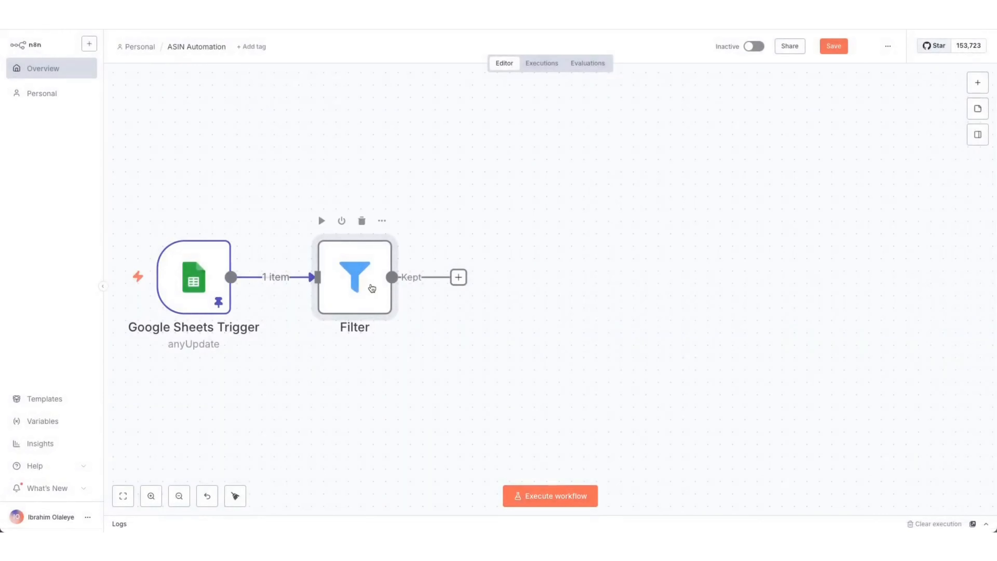
drag(372, 289, 434, 286)
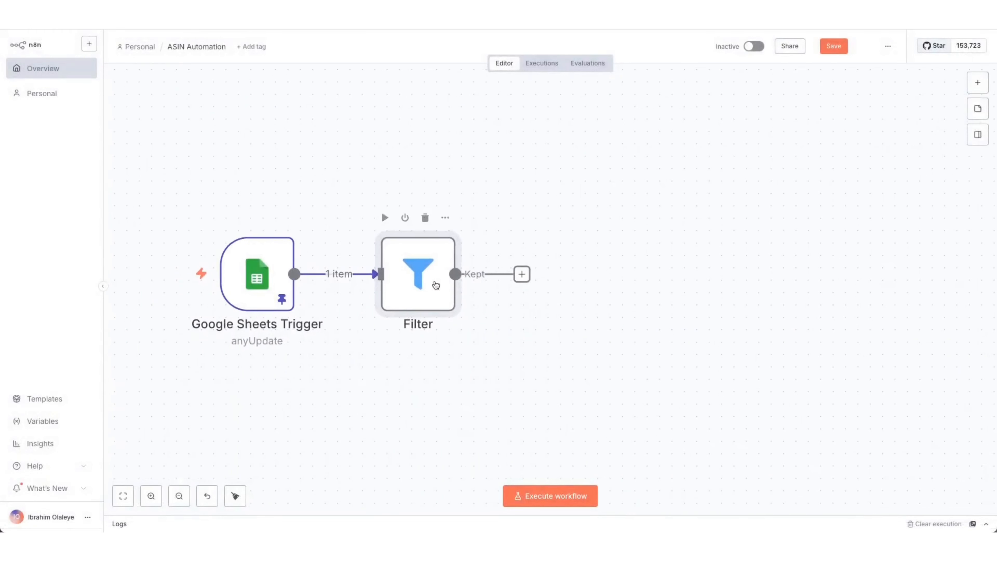
- Execute the Filter node, add a Loop Over Items node to its Kept output and return to the canvas
click(385, 217)
scroll(502, 296, right, 3)
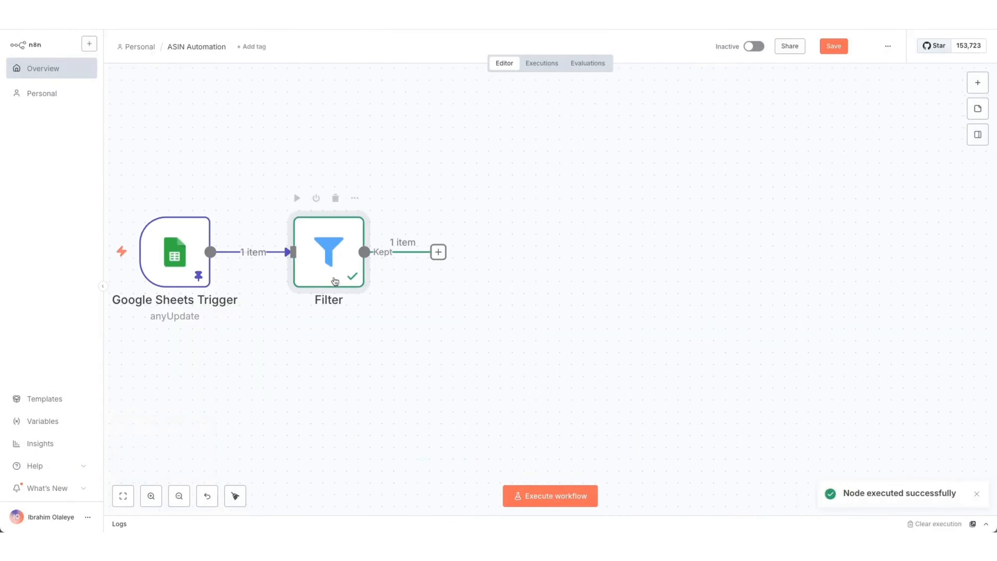
click(437, 253)
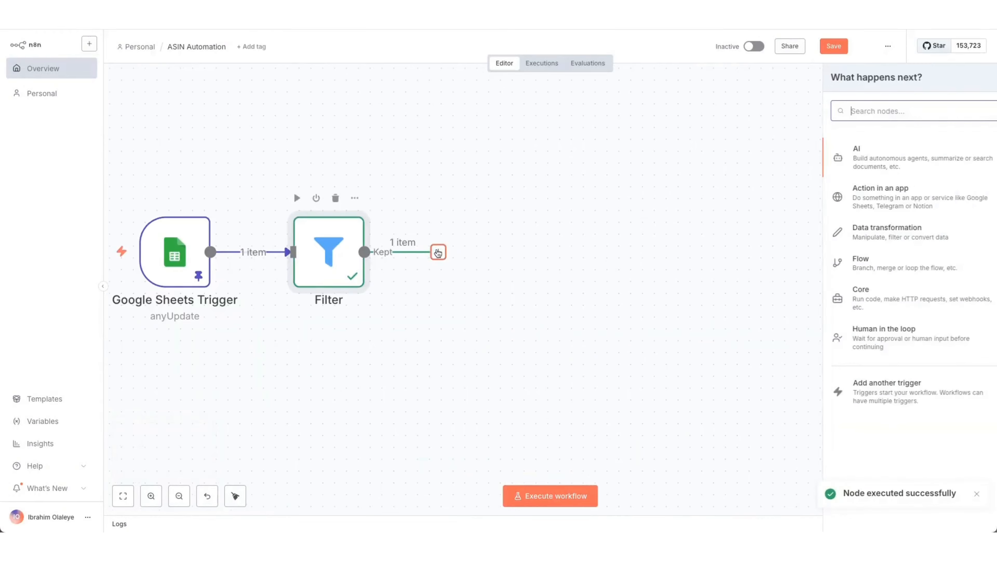
text(loop)
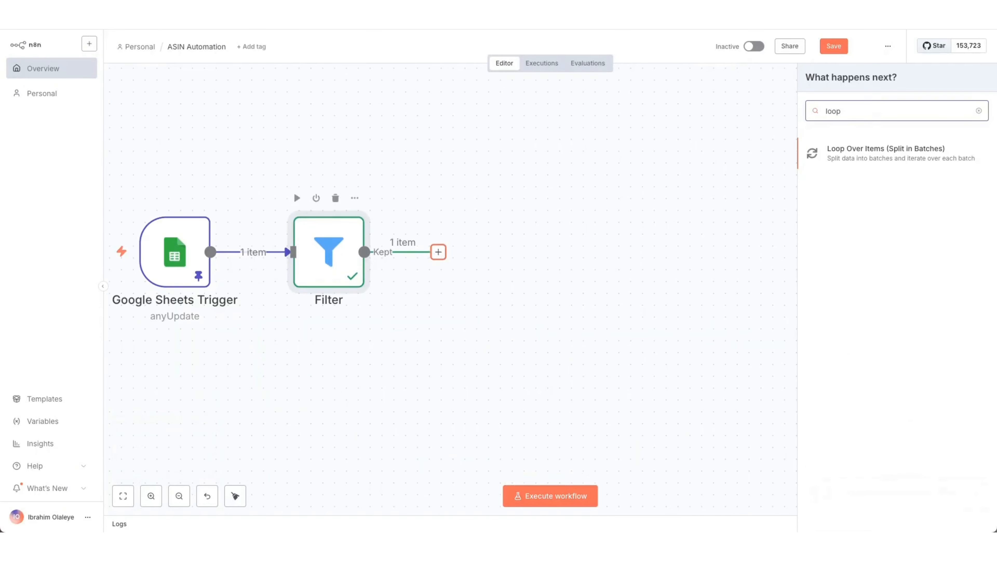
key(Return)
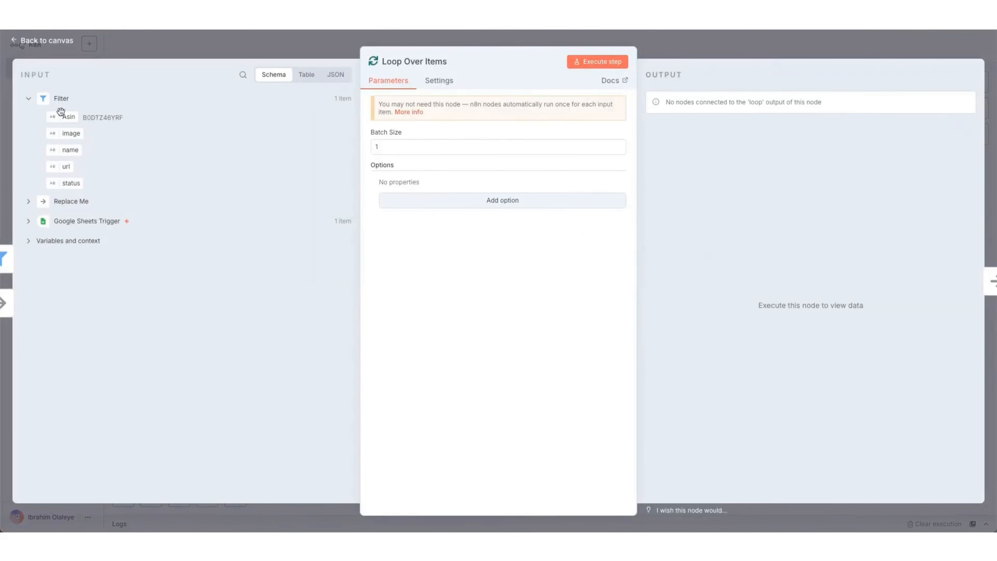
click(691, 47)
- Delete the Replace Me placeholder node from the loop
scroll(606, 324, right, 2)
scroll(606, 324, down, 1)
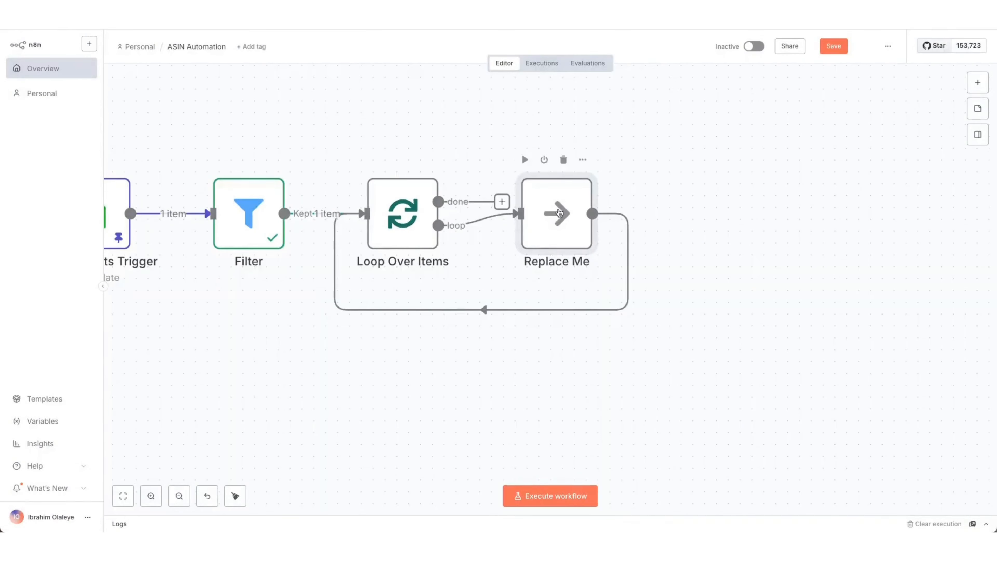
key(Delete)
click(417, 322)
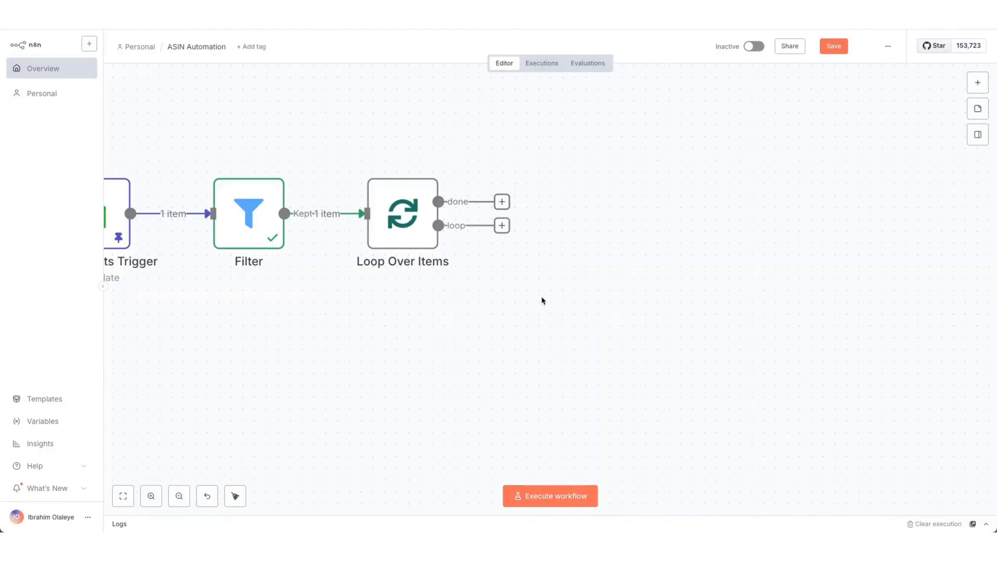
- Switch to Apify and review the Amazon Product Details Scraper actor's title and input page
scroll(494, 271, right, 3)
scroll(495, 271, up, 1)
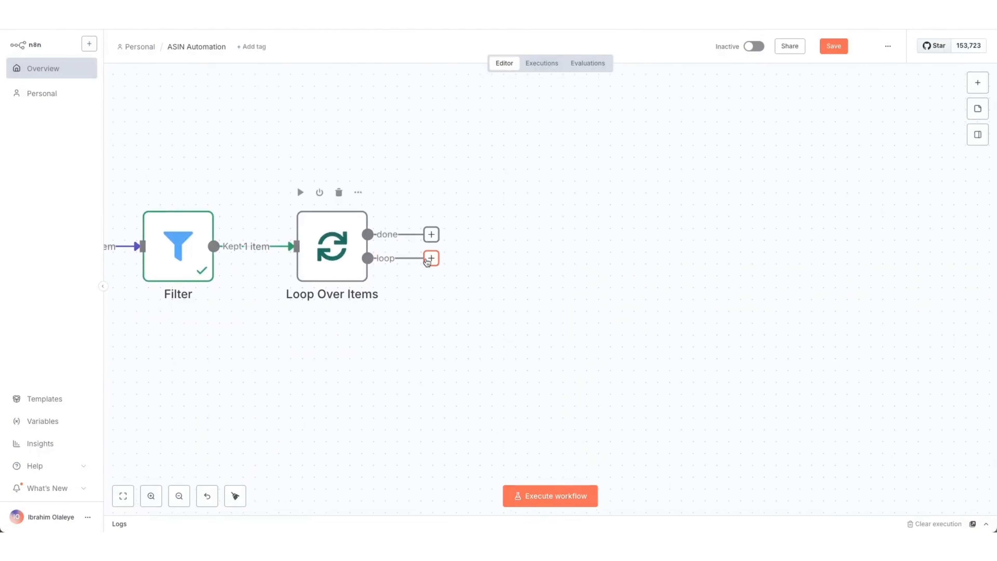
click(430, 259)
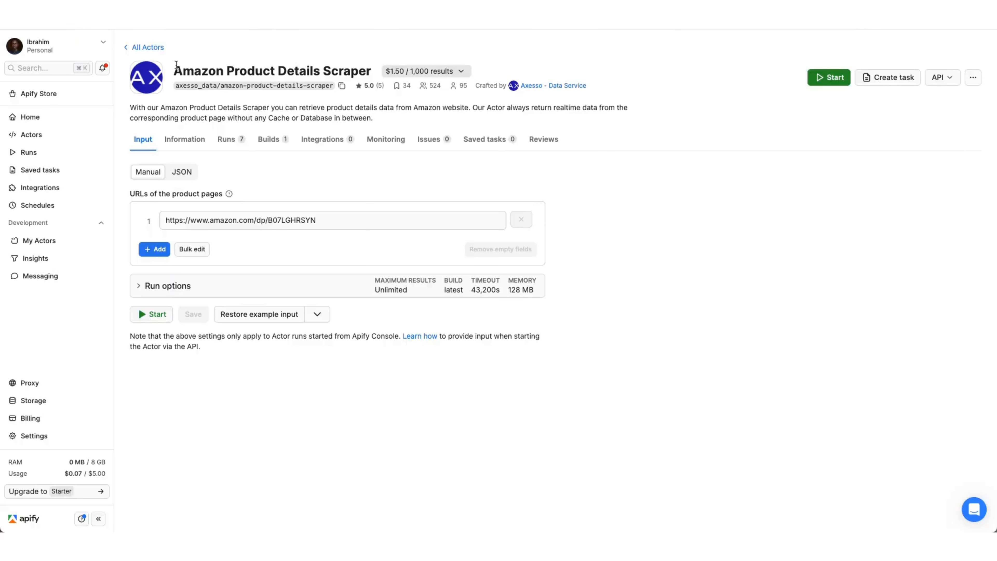
drag(176, 65, 414, 87)
click(626, 203)
drag(173, 69, 355, 73)
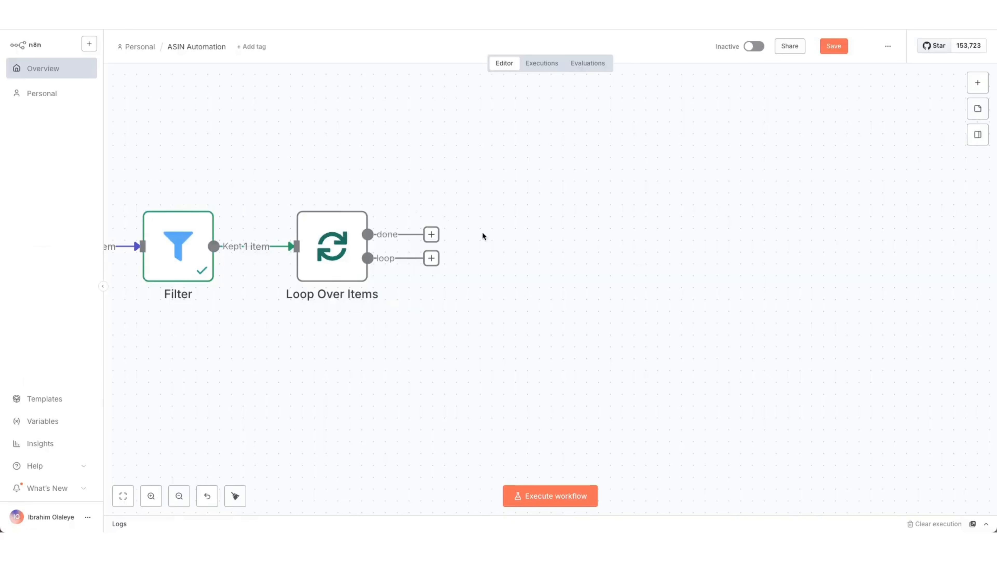
- Back in n8n, paste the copied Get Product details request node and connect the loop output of Loop Over Items to it
key(ctrl+v)
drag(497, 200, 520, 271)
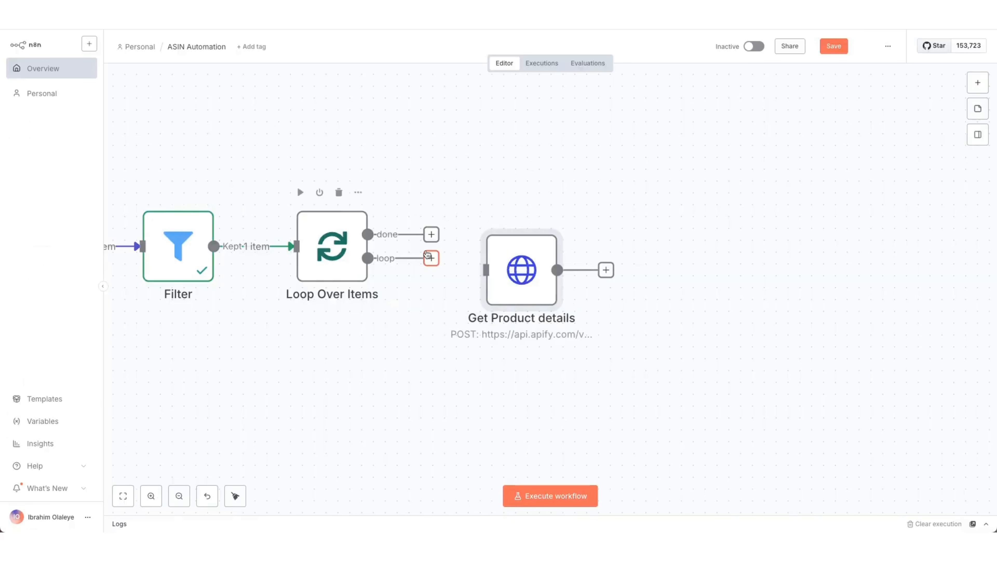
drag(428, 258, 476, 269)
- Review the Get Product details node's URL, authentication, headers and JSON body, checking it against the Apify actor, and return to the canvas
double_click(523, 280)
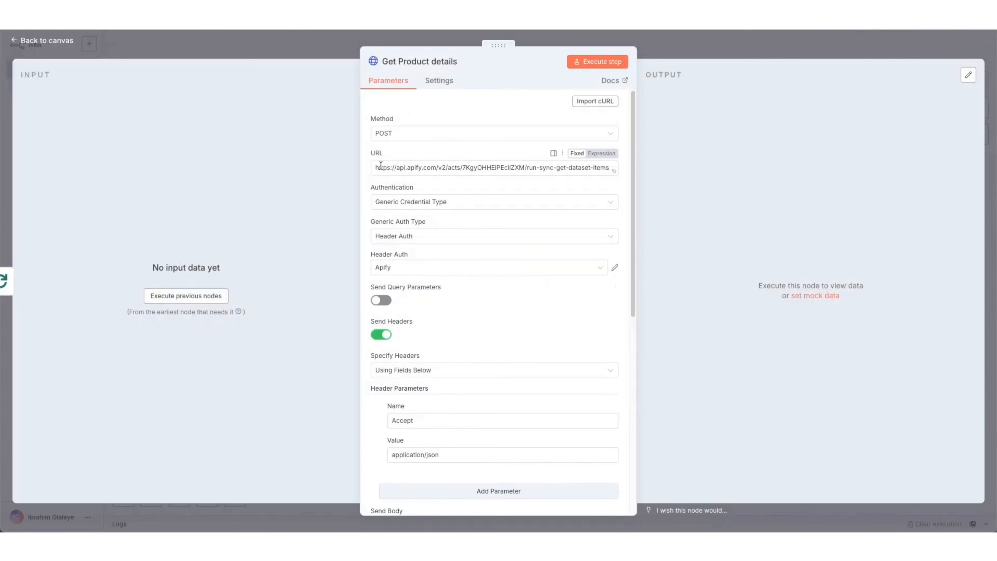
drag(381, 166, 607, 176)
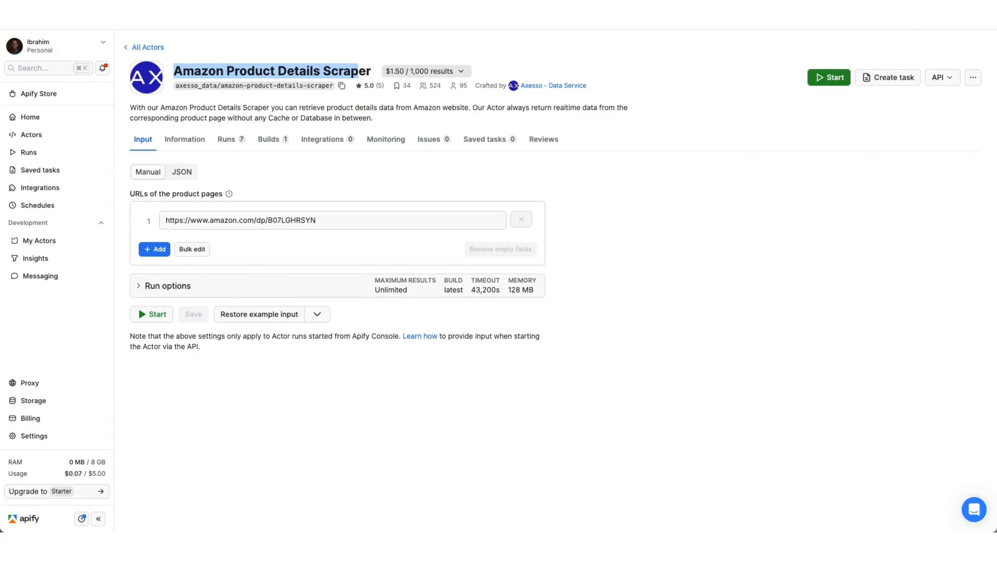
click(216, 17)
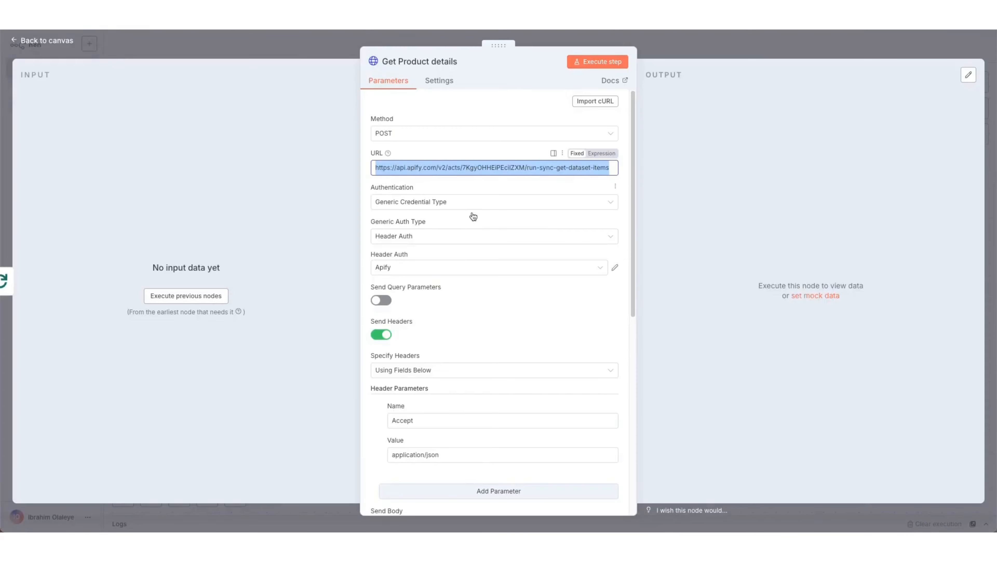
scroll(468, 221, down, 5)
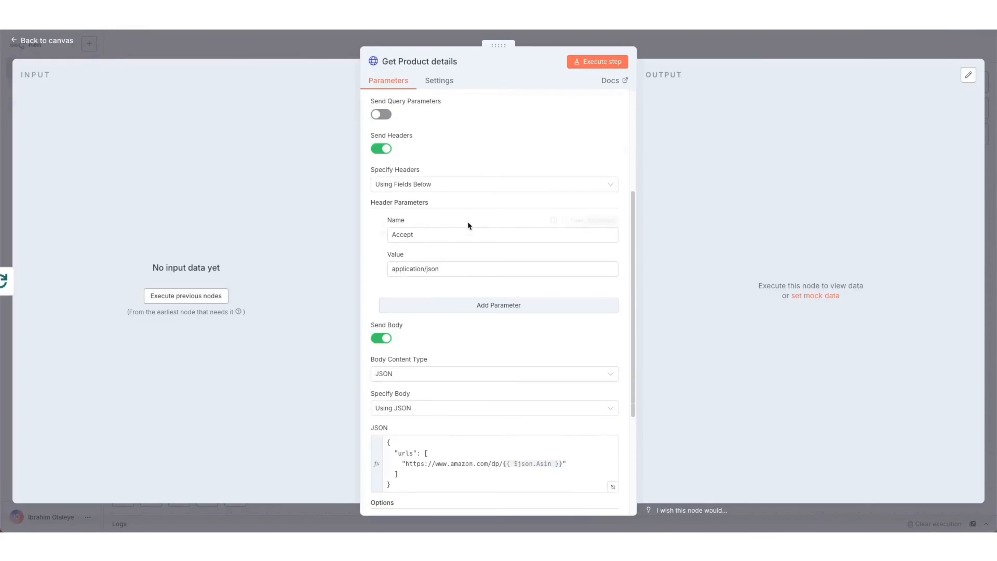
scroll(457, 193, up, 2)
scroll(455, 188, up, 2)
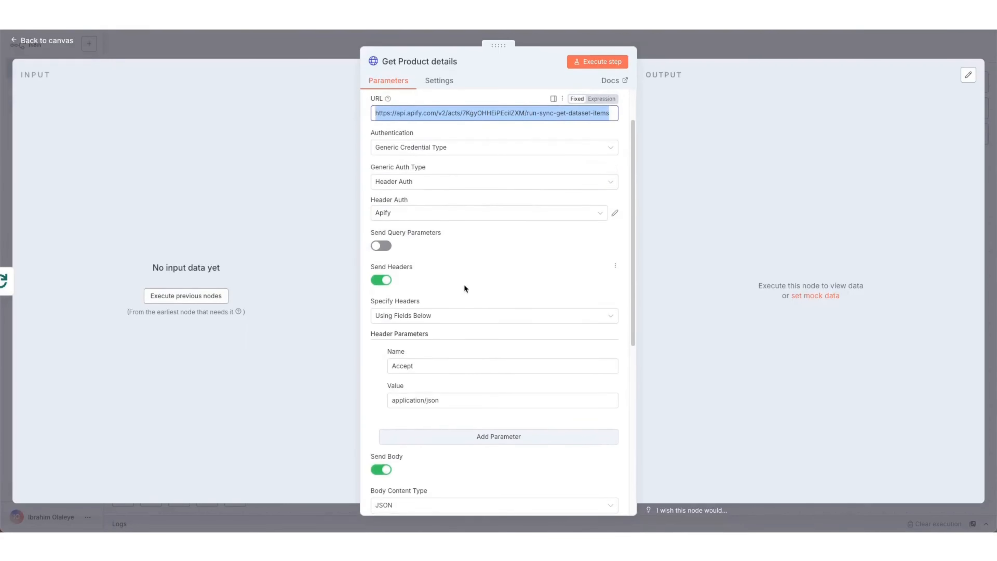
scroll(467, 286, down, 2)
scroll(472, 291, down, 5)
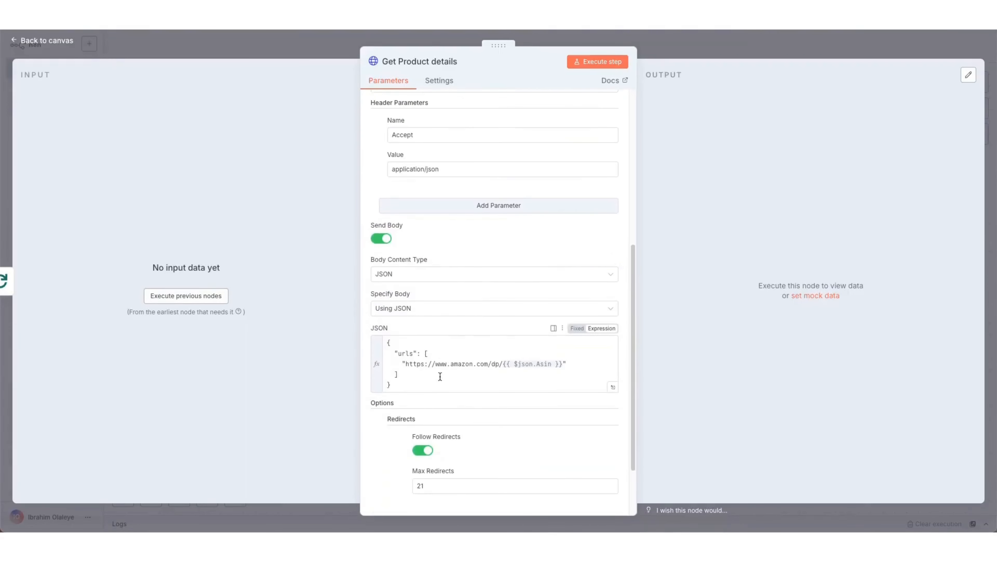
drag(438, 378, 379, 342)
click(573, 377)
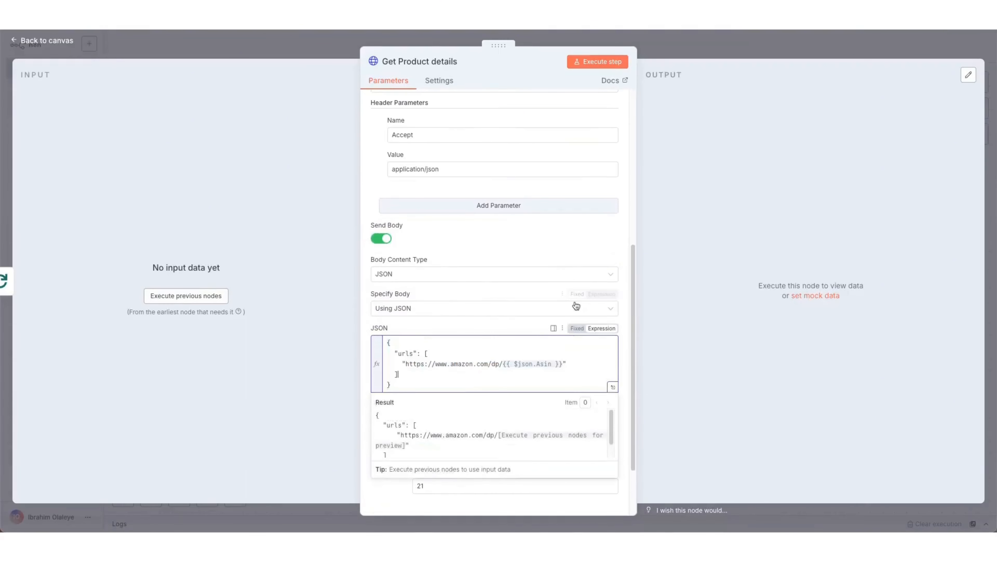
click(688, 47)
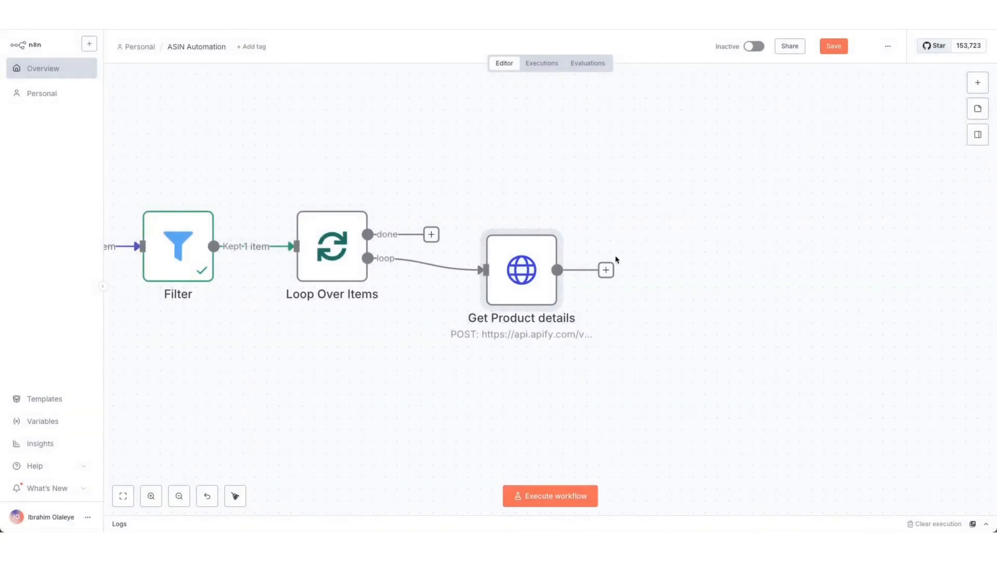
- Move Get Product details farther from the loop, and execute the Loop Over Items and Get Product details nodes
drag(438, 265, 471, 262)
scroll(469, 327, left, 2)
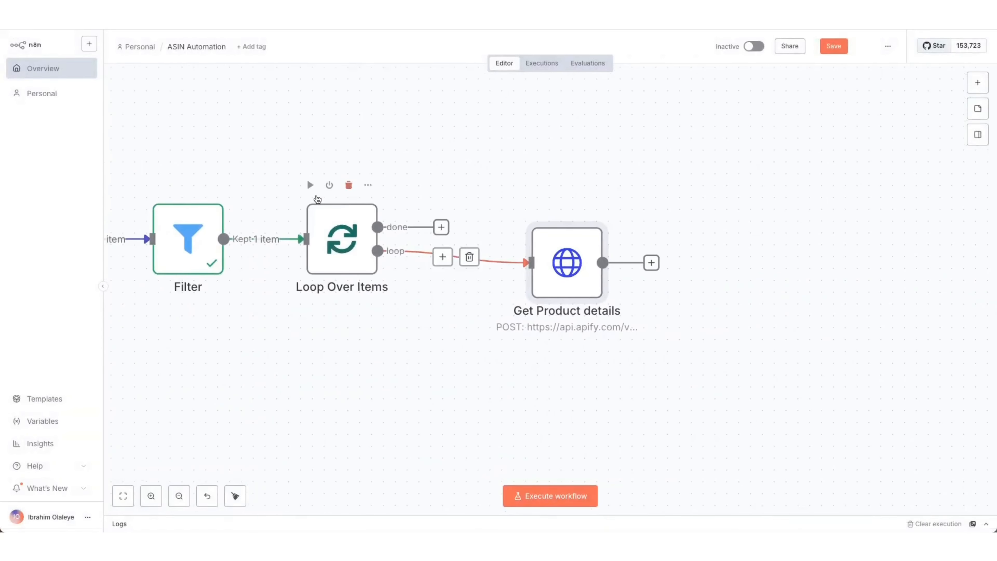
click(310, 185)
scroll(437, 317, right, 2)
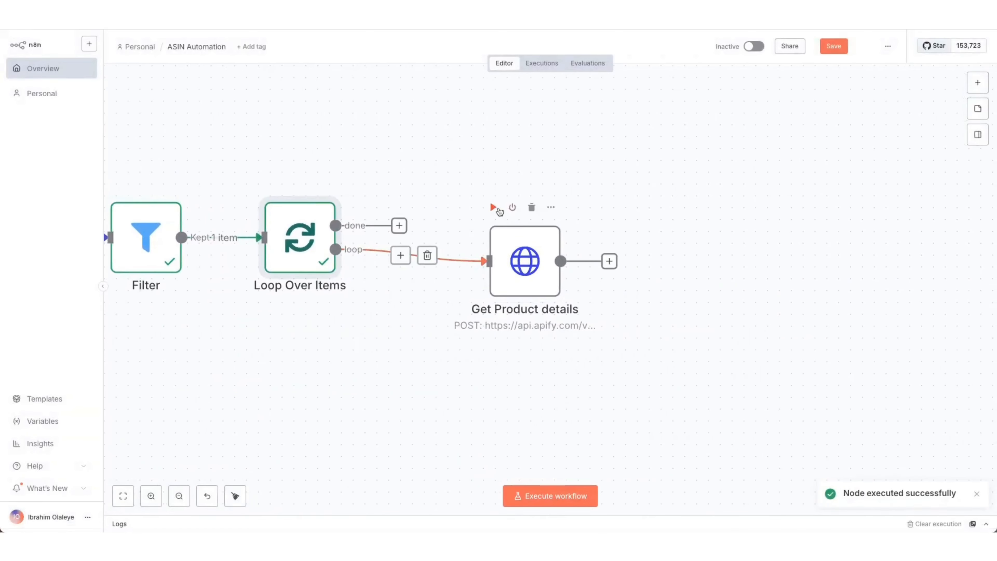
click(492, 209)
scroll(604, 313, right, 2)
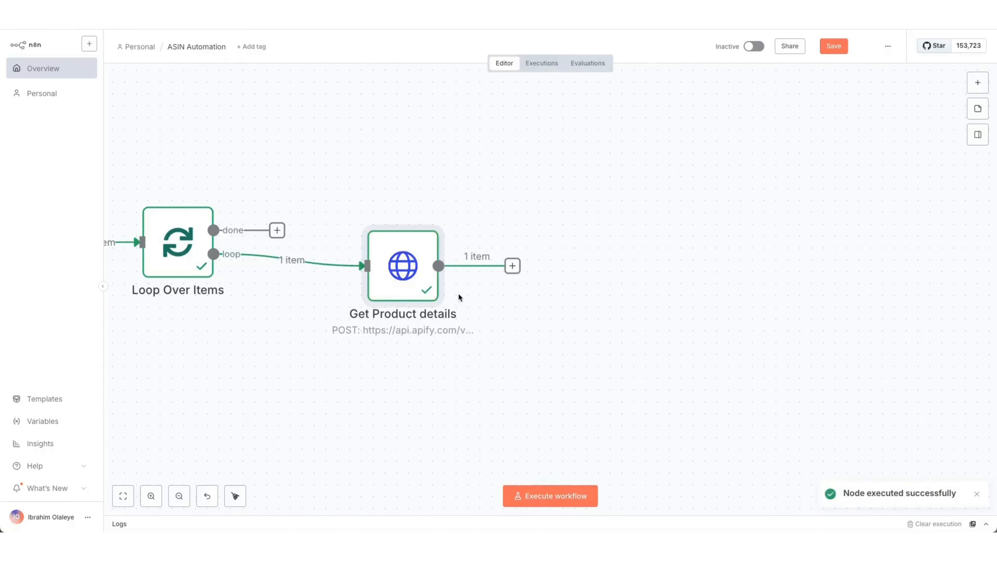
- Examine the product fields and image URLs in the Get Product details output and close the node
scroll(458, 296, right, 2)
double_click(417, 280)
scroll(761, 220, down, 5)
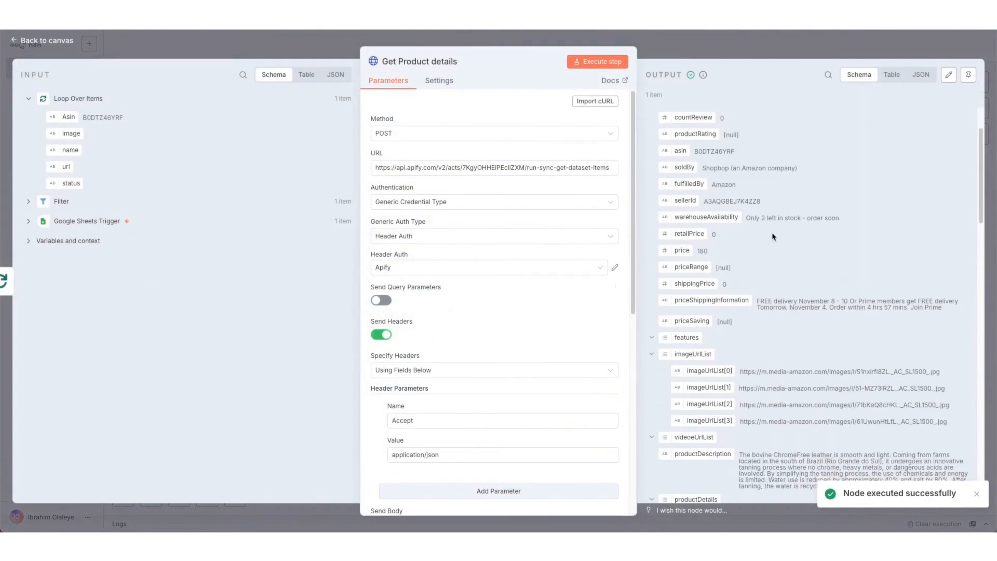
scroll(766, 238, up, 4)
scroll(720, 264, down, 2)
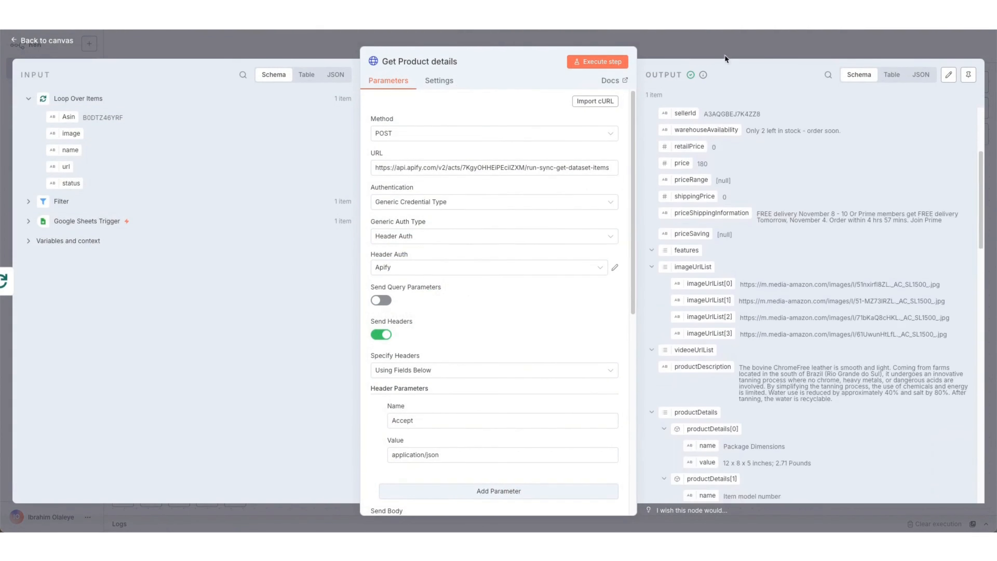
click(724, 54)
- Add a Google Sheets node with the Update row in sheet action after Get Product details
scroll(487, 293, right, 2)
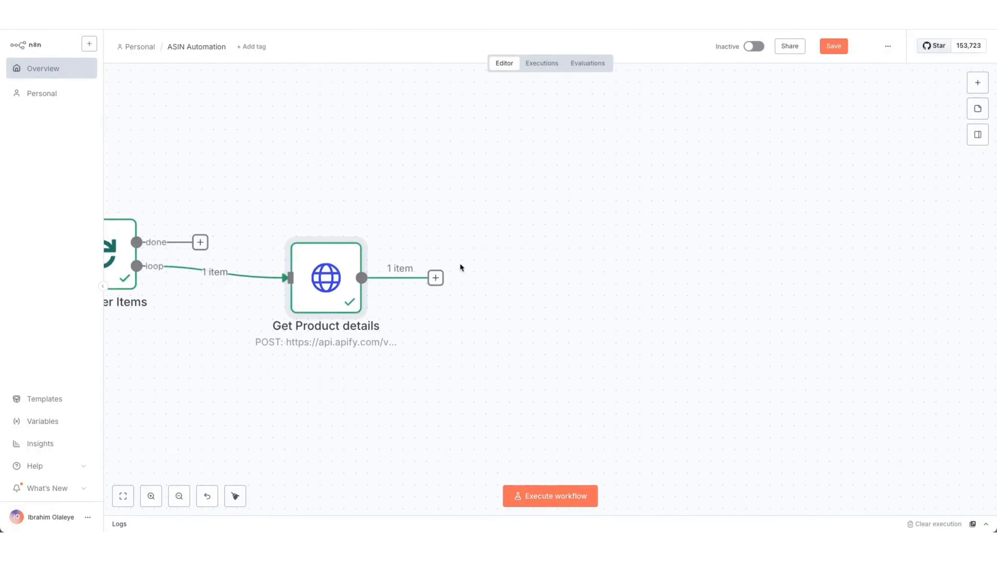
click(435, 277)
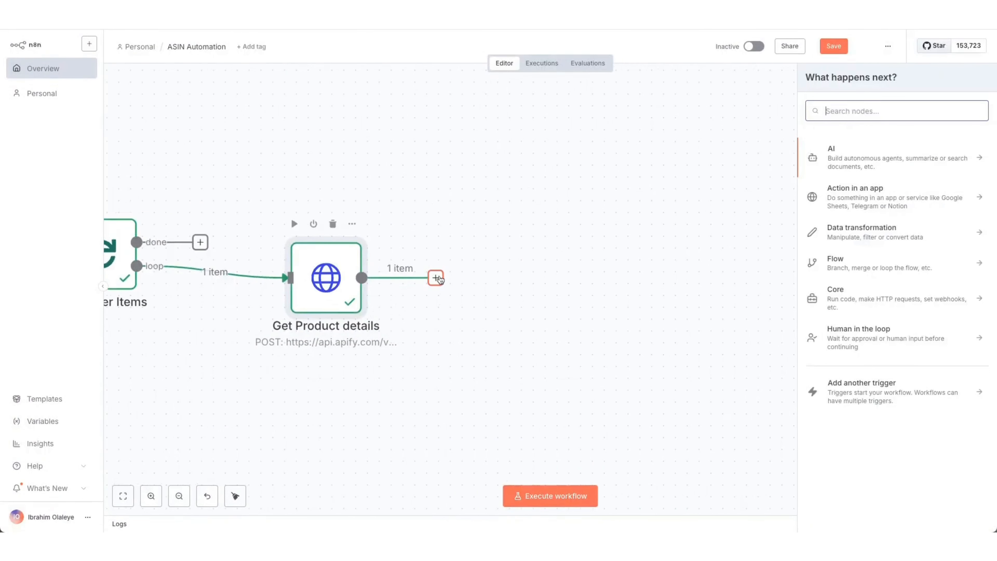
text(goo)
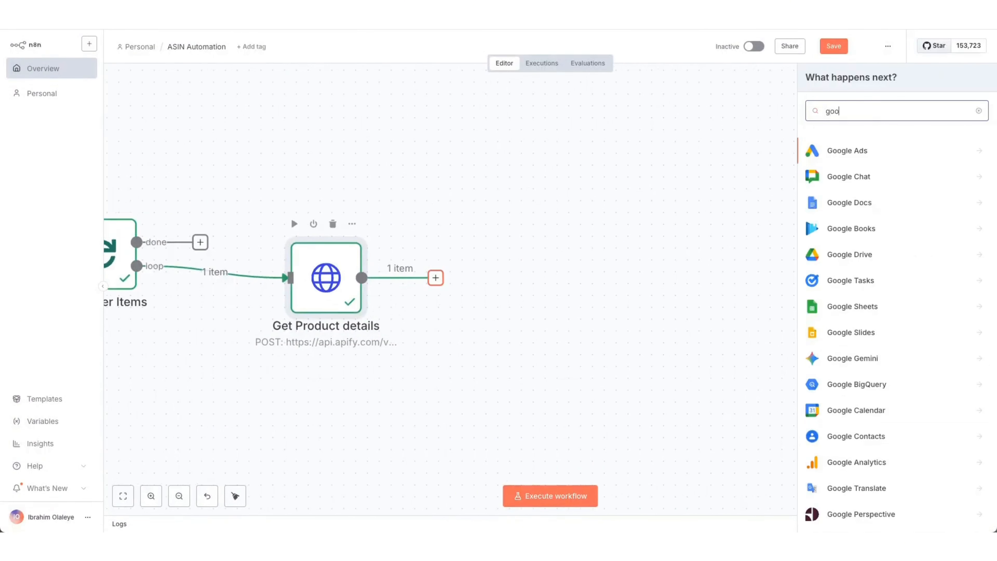
click(863, 305)
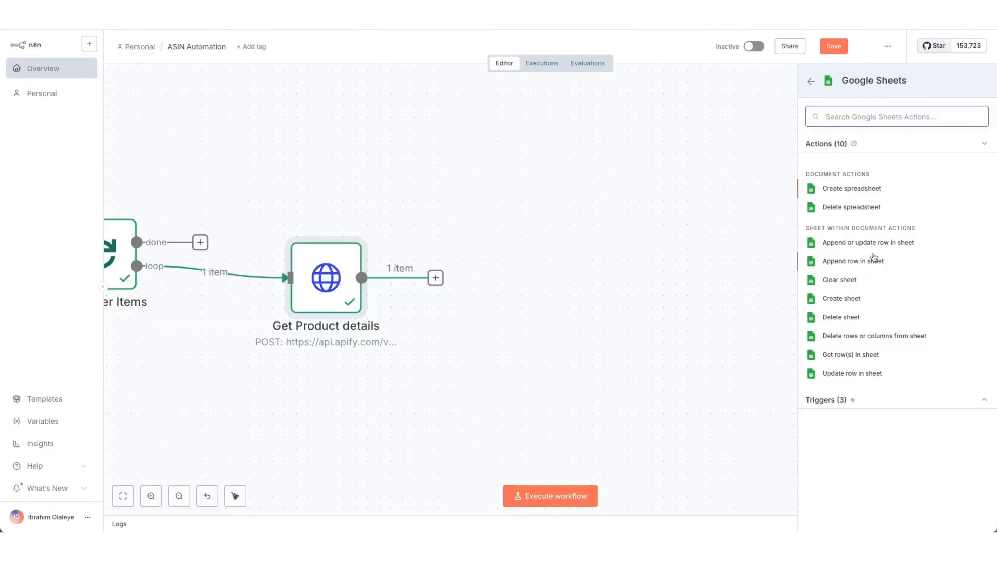
click(877, 373)
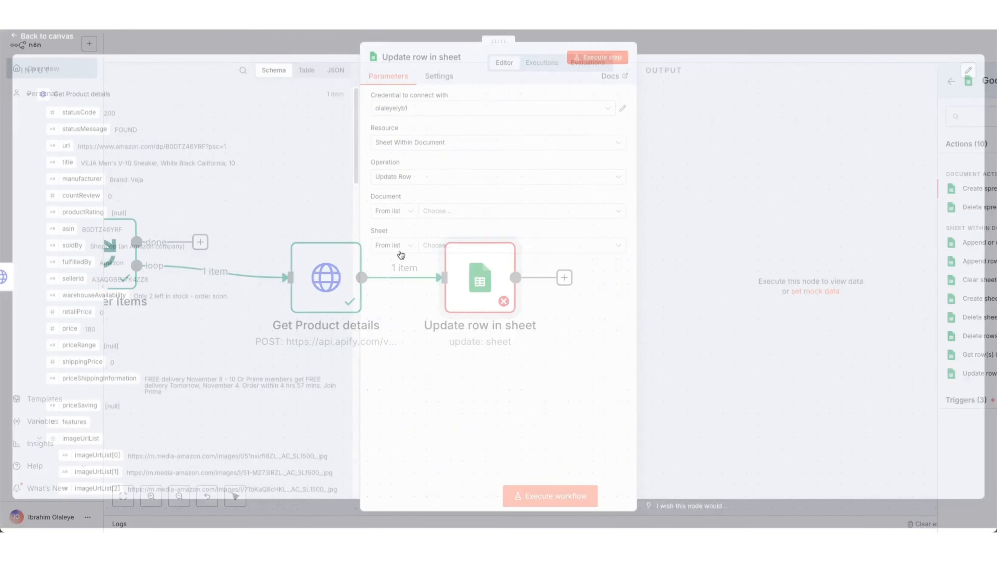
- Set the update node's document to Asin sheet, its sheet to Sheet1 and the column to match on to Asin
click(466, 220)
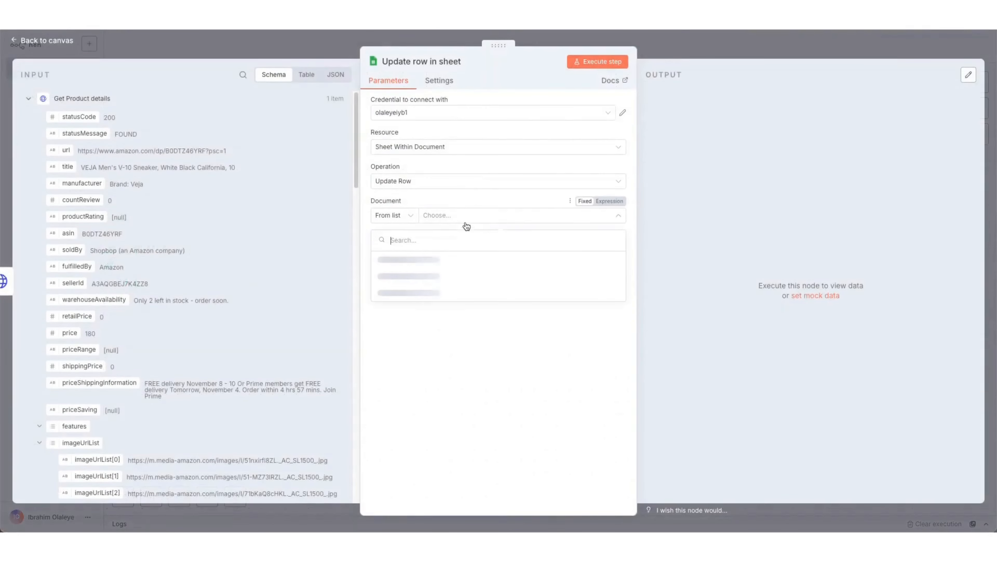
click(451, 259)
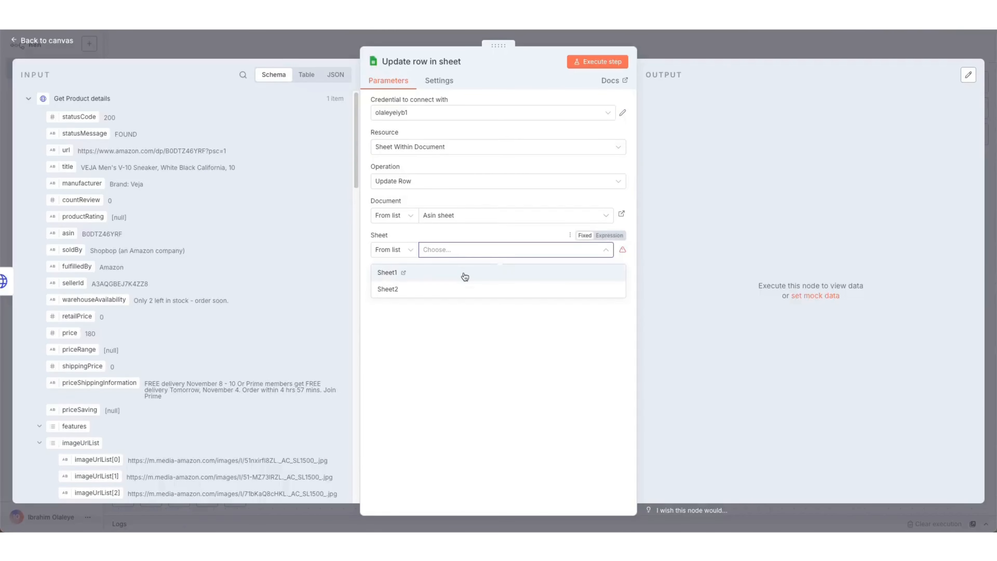
click(465, 277)
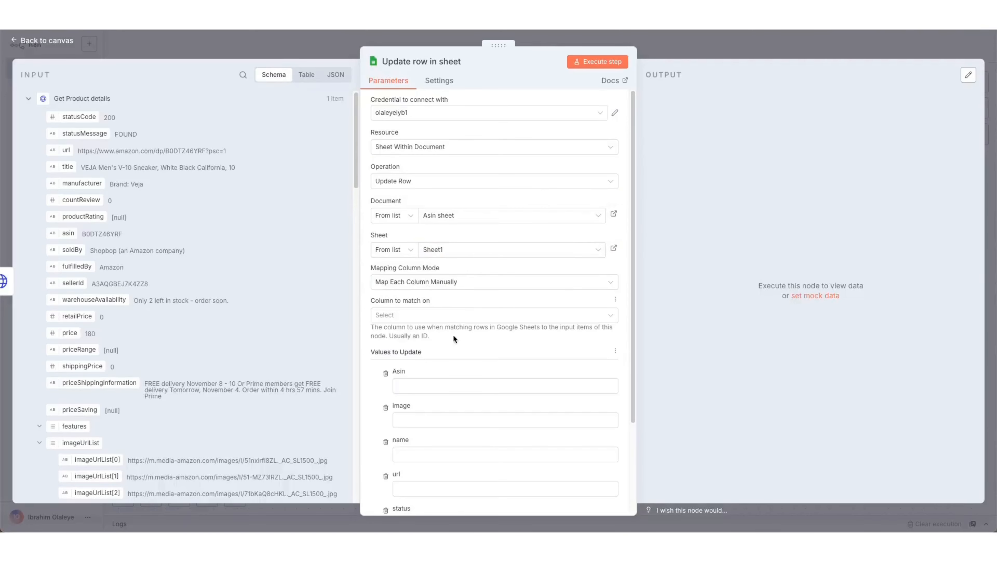
scroll(465, 299, down, 2)
click(407, 258)
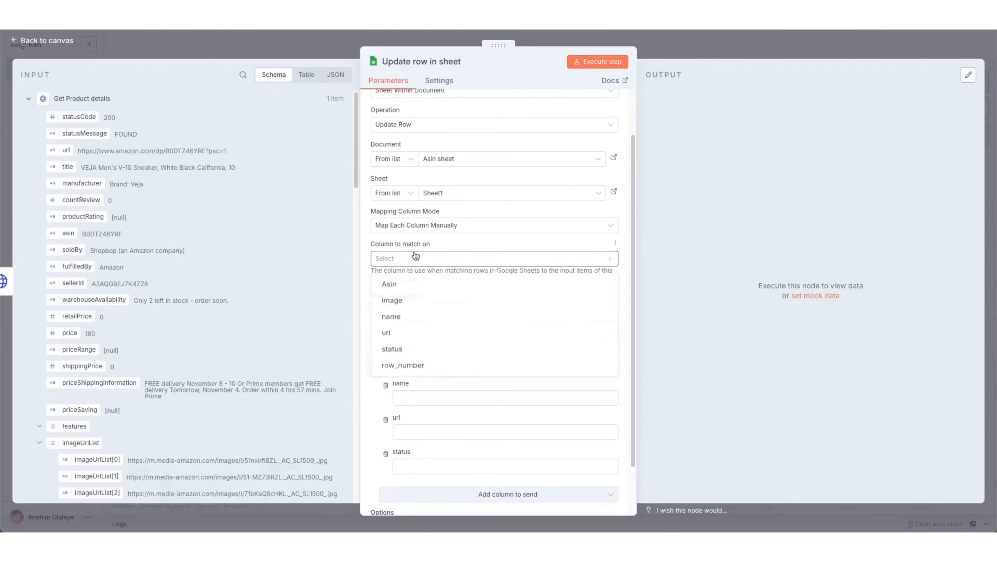
click(429, 286)
scroll(97, 346, down, 1)
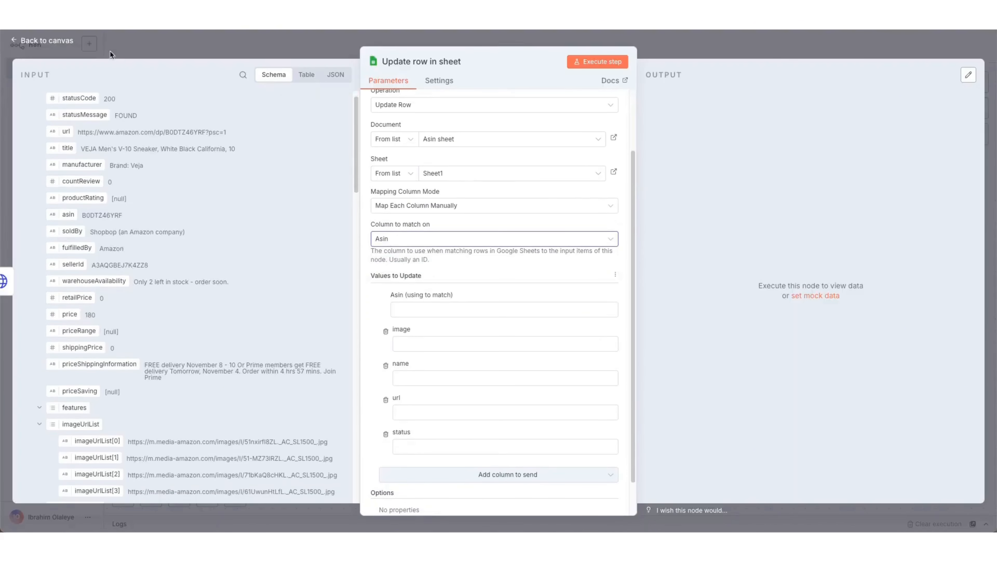
- Map the Asin match value to the Asin field from the Google Sheets Trigger
scroll(138, 167, up, 1)
click(32, 98)
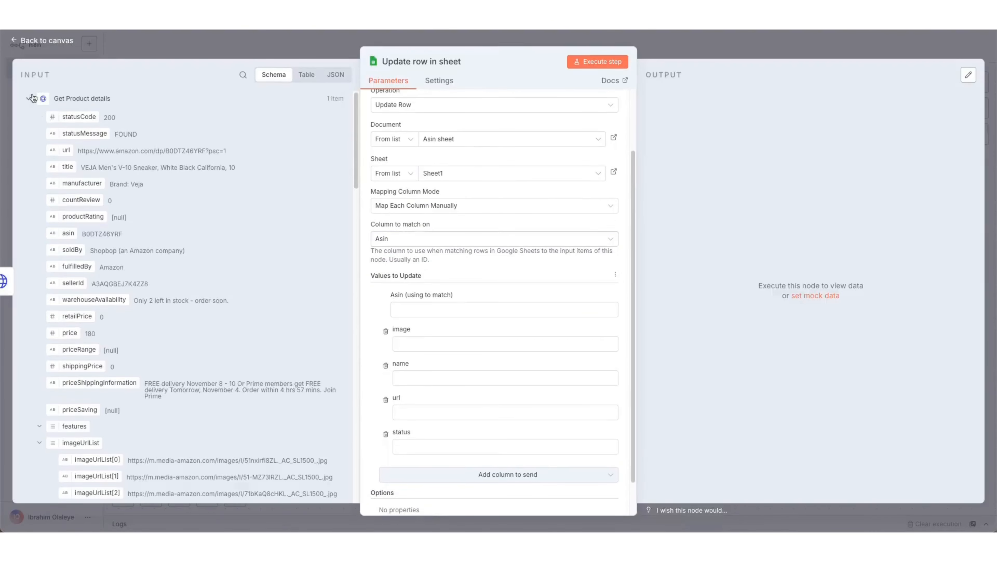
click(27, 159)
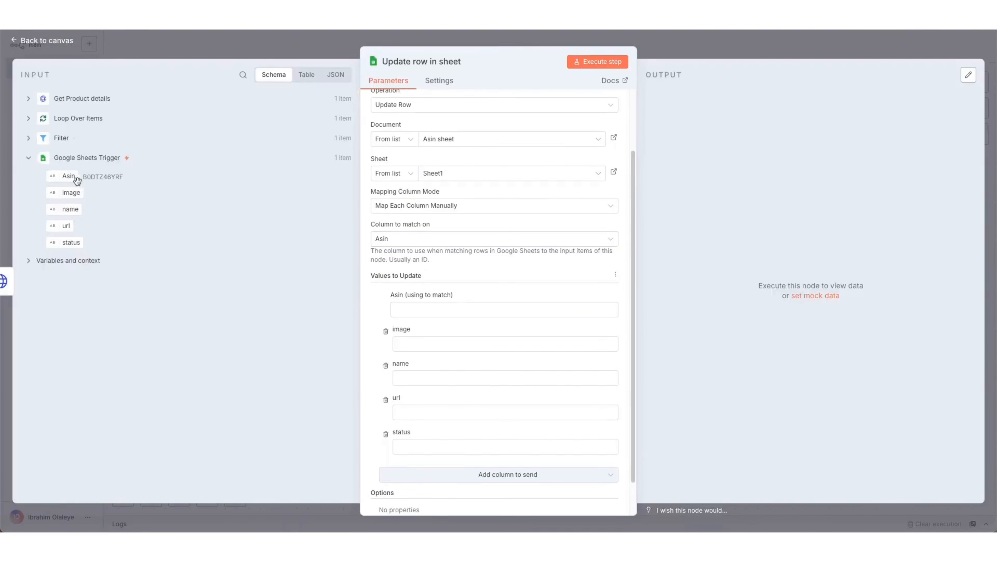
drag(69, 176, 429, 305)
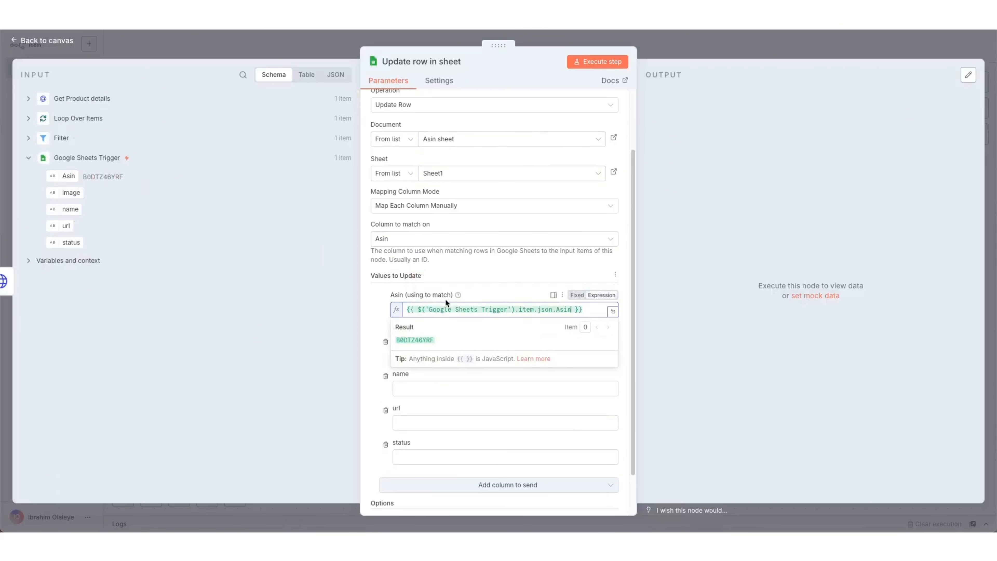
click(705, 311)
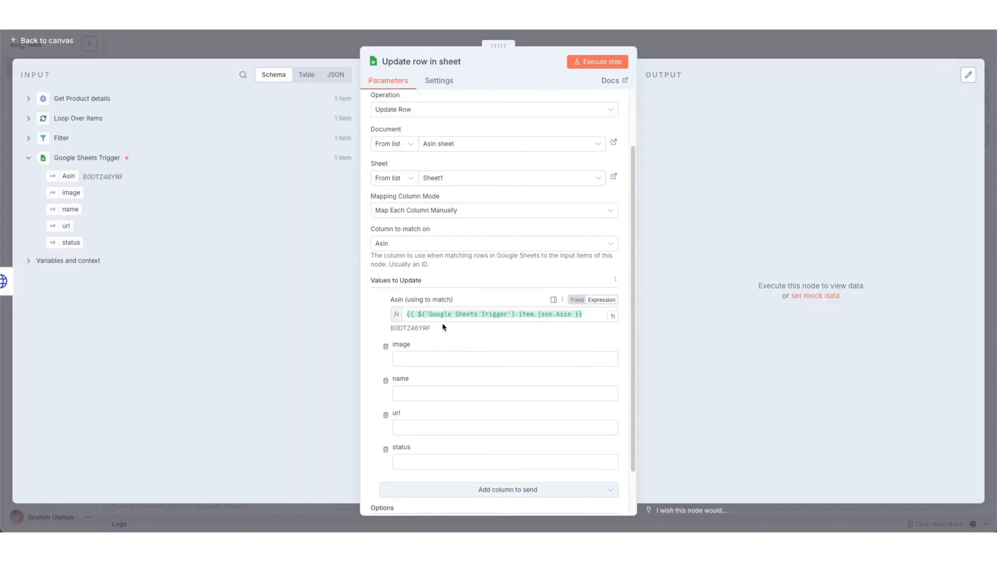
- Map the name value to title and the url value to url from the Get Product details output
scroll(441, 323, up, 2)
scroll(427, 290, down, 3)
scroll(430, 345, down, 1)
scroll(392, 323, up, 1)
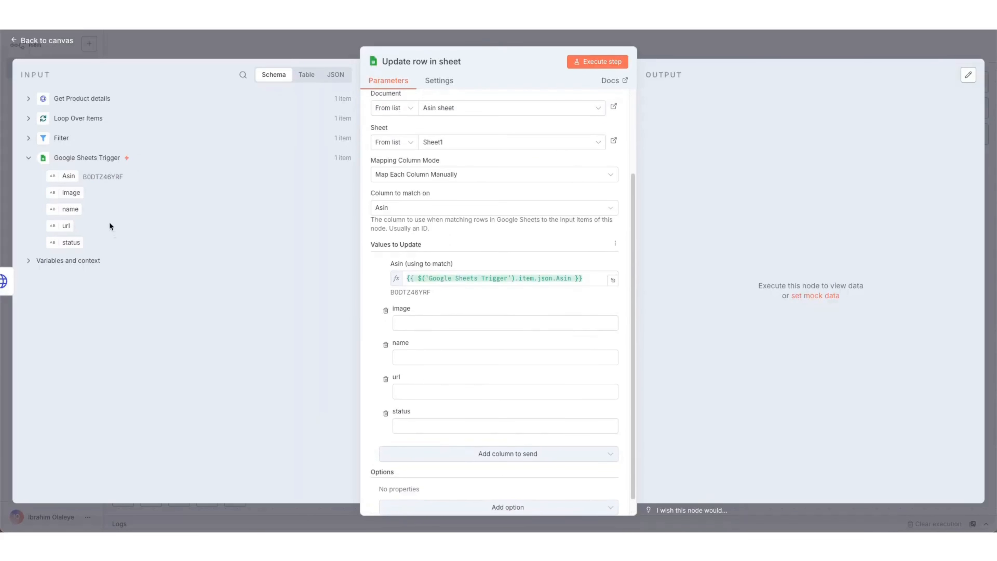
click(27, 99)
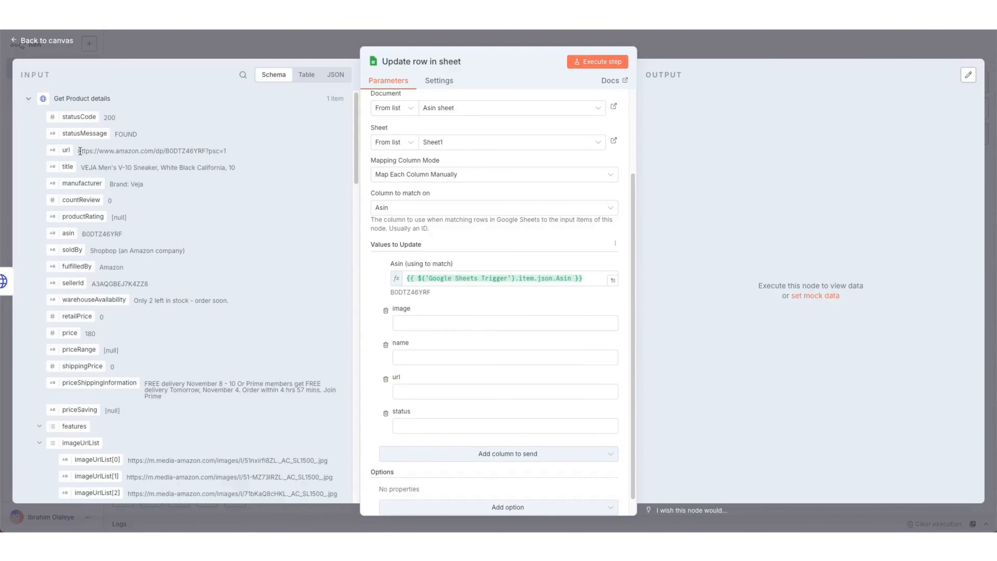
drag(58, 168, 434, 355)
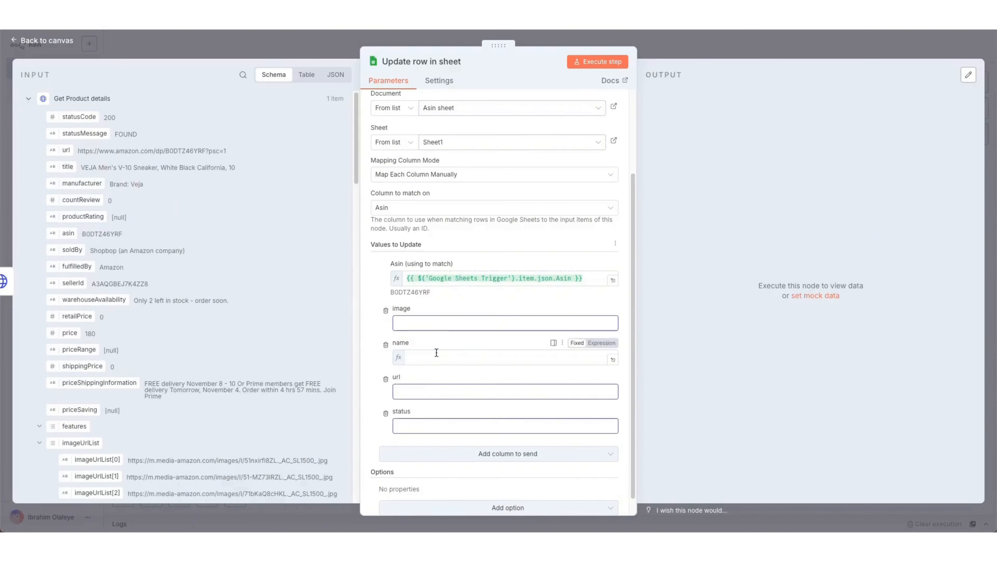
click(695, 369)
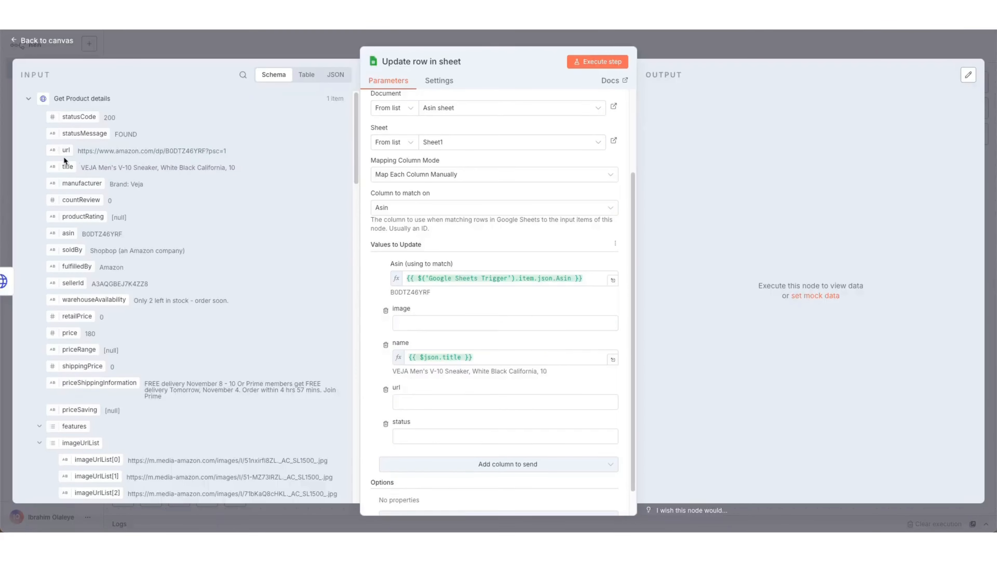
drag(64, 159, 514, 363)
drag(49, 151, 612, 399)
click(777, 327)
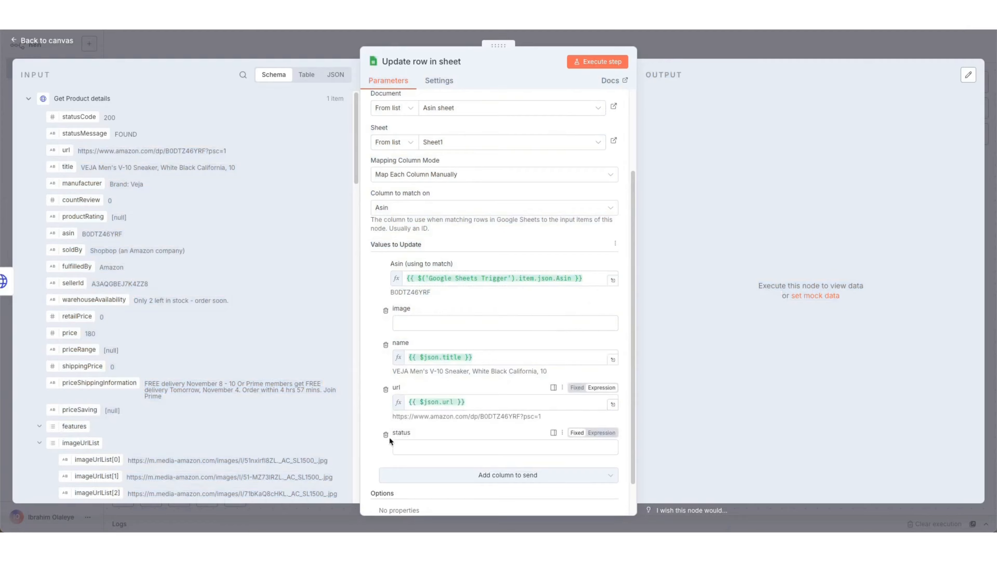
- Set the status value in the update node to done
click(473, 443)
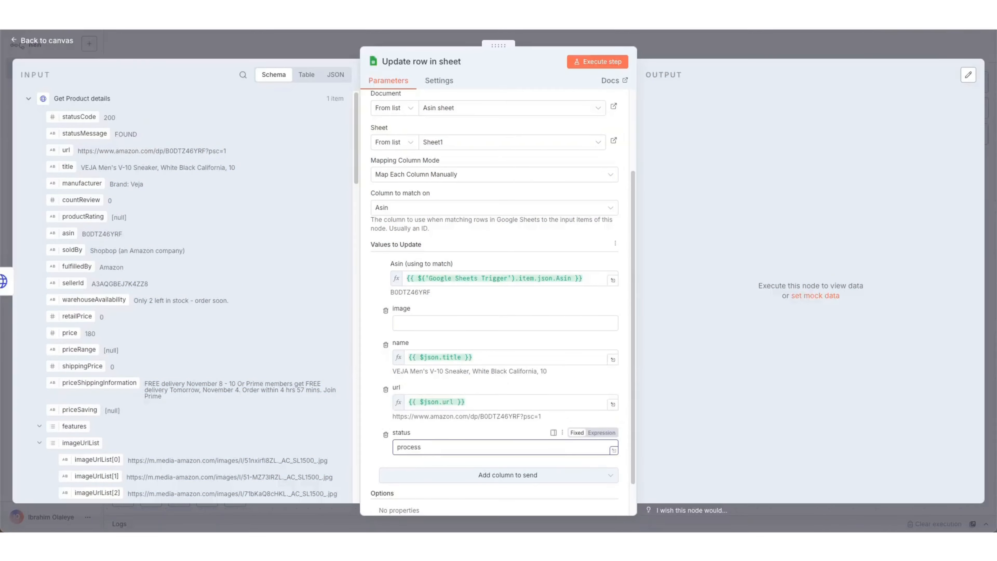
text(processed)
key(ctrl+a)
text(d)
- Map the image value to imageUrlList[0] from the Get Product details output
click(472, 323)
scroll(98, 297, down, 3)
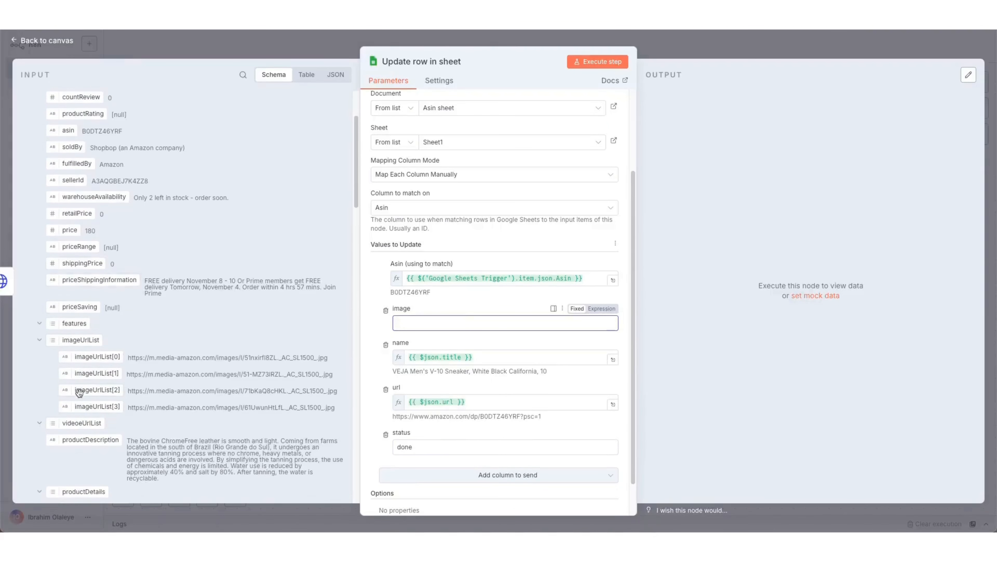
drag(91, 359, 477, 323)
click(669, 324)
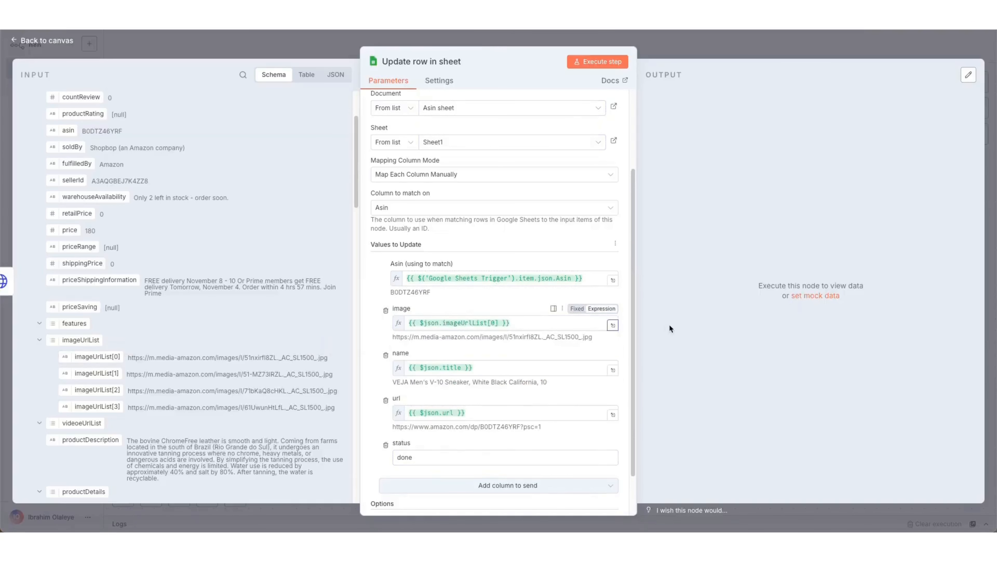
- Execute the Update row in sheet node and check the image cell written to row 2 of Asin sheet
scroll(504, 321, up, 2)
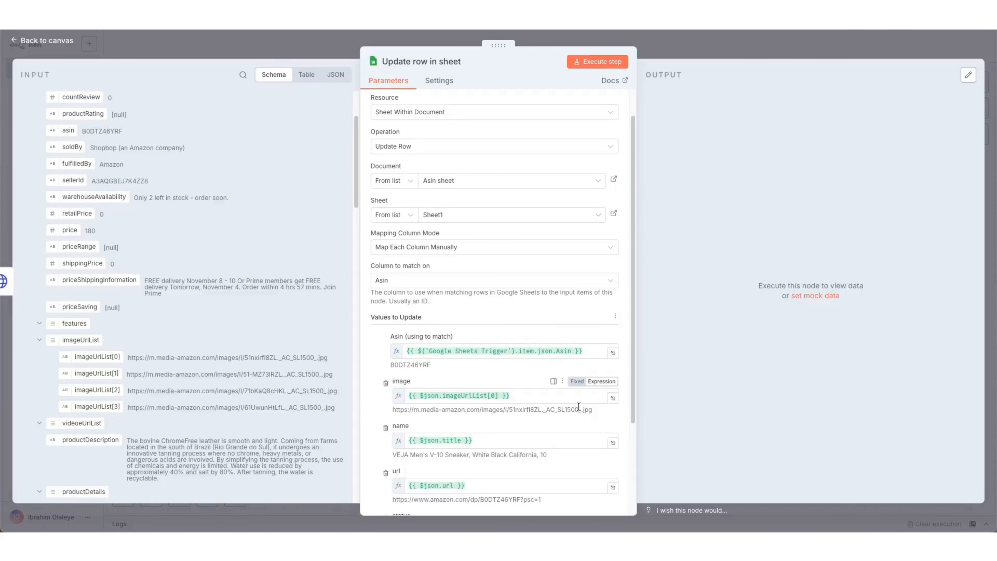
click(597, 60)
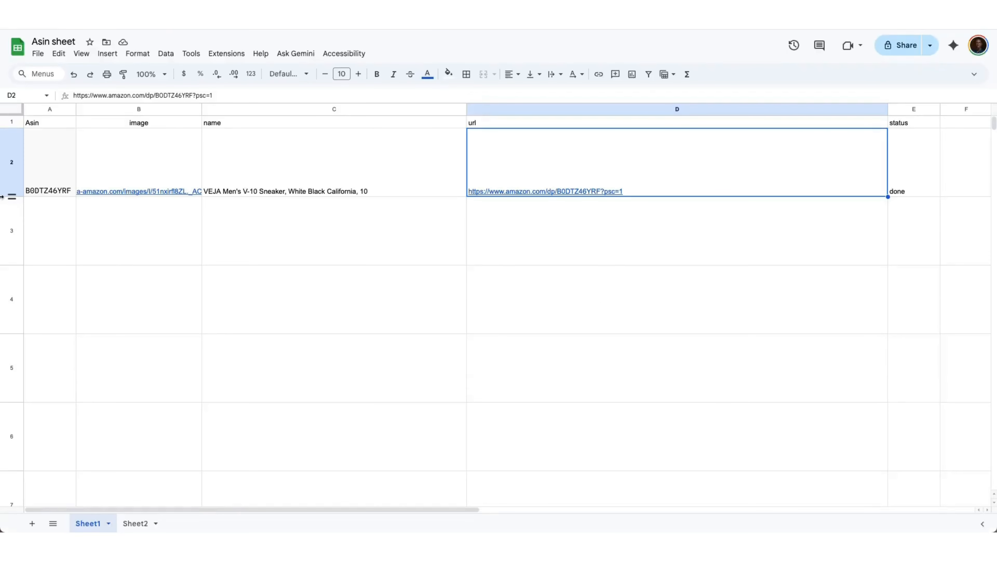
click(137, 169)
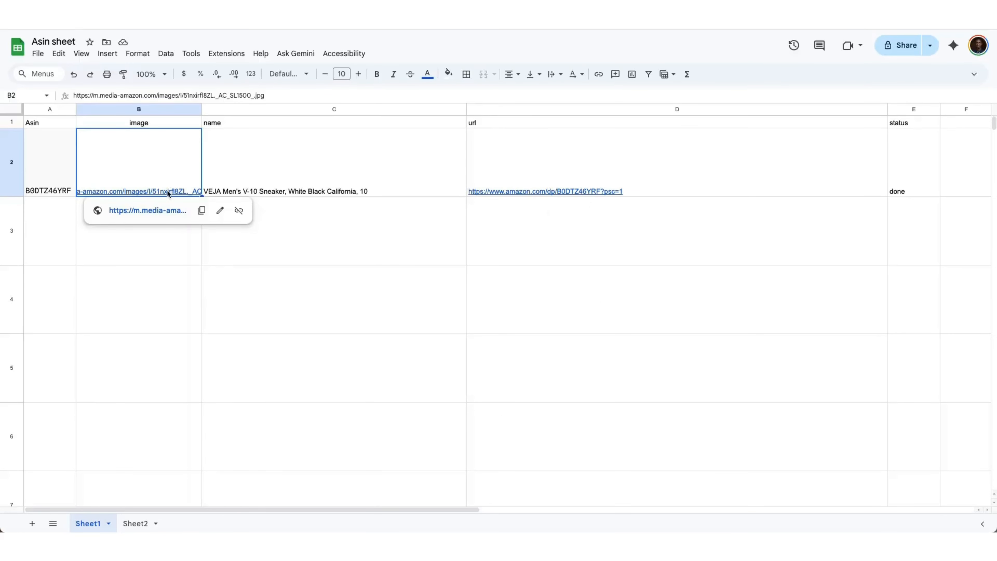
click(285, 317)
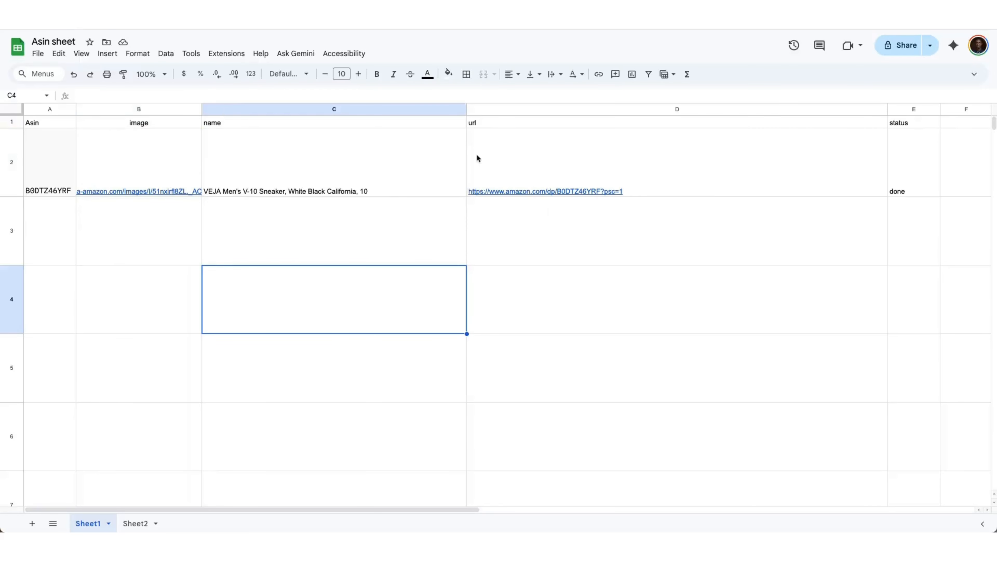
mouse_move(478, 158)
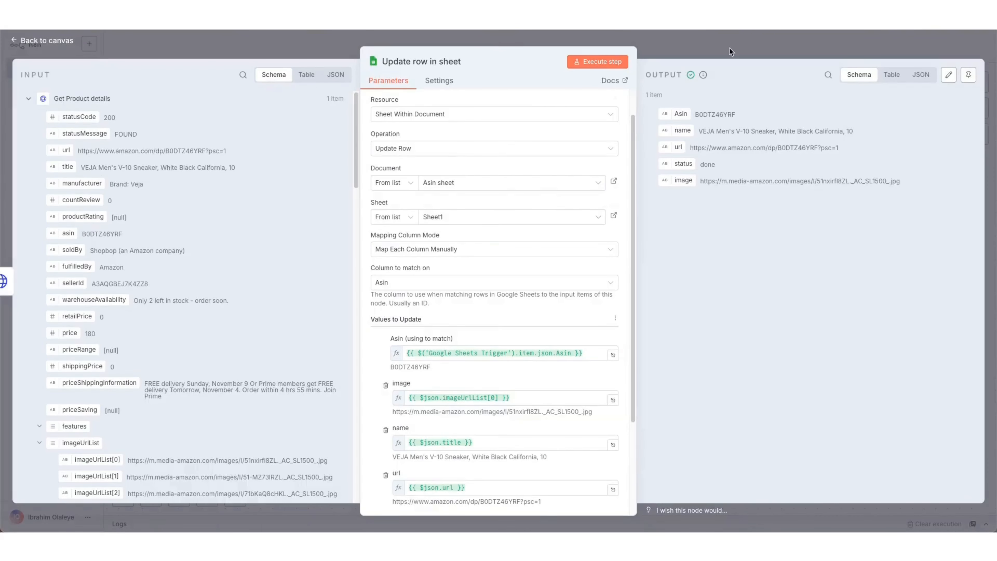
click(729, 51)
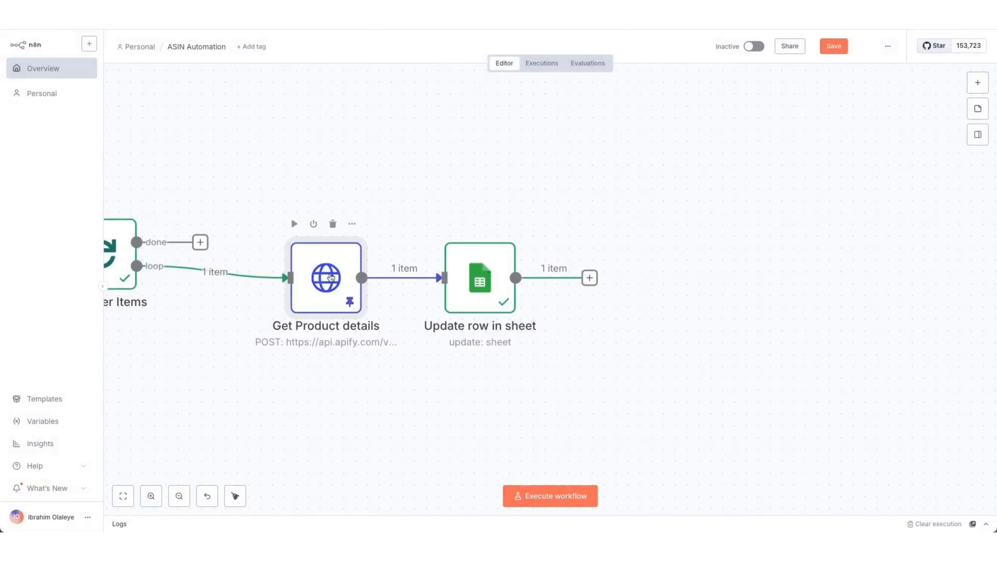
- Reopen the Update row in sheet node and wrap the image expression in an IMAGE formula: =IMAGE({{ $json.imageUrlList[0] }})
double_click(480, 284)
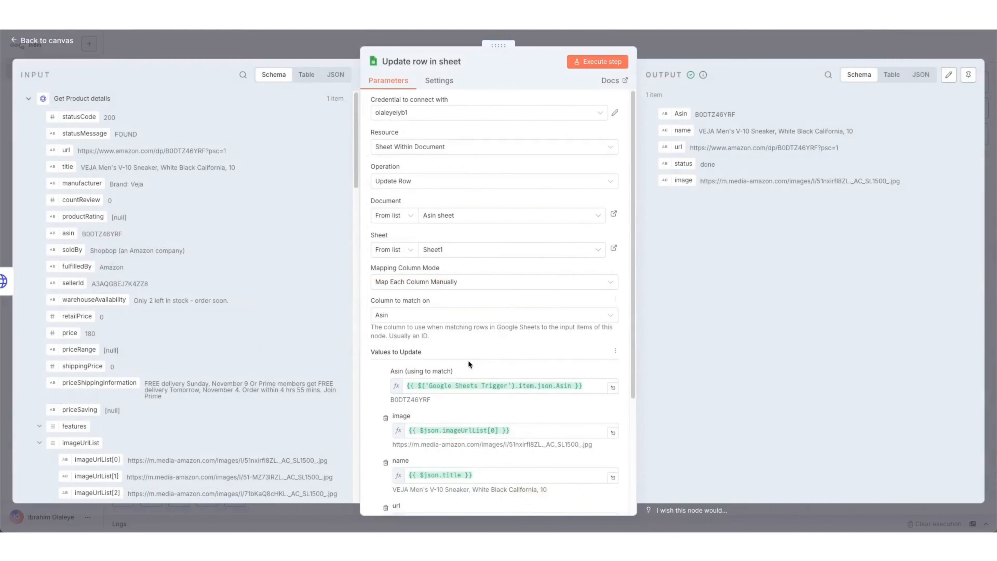
scroll(470, 365, down, 3)
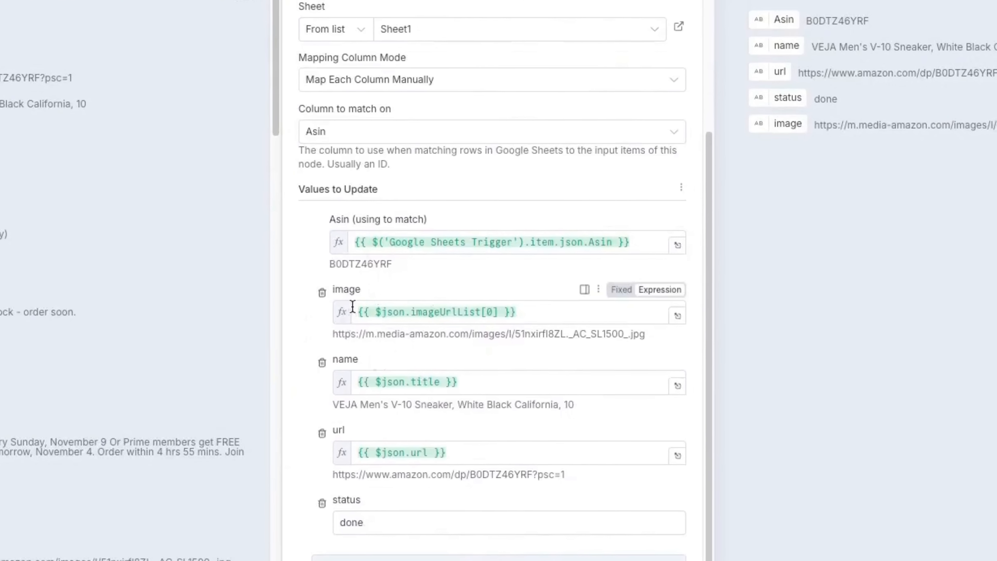
click(353, 306)
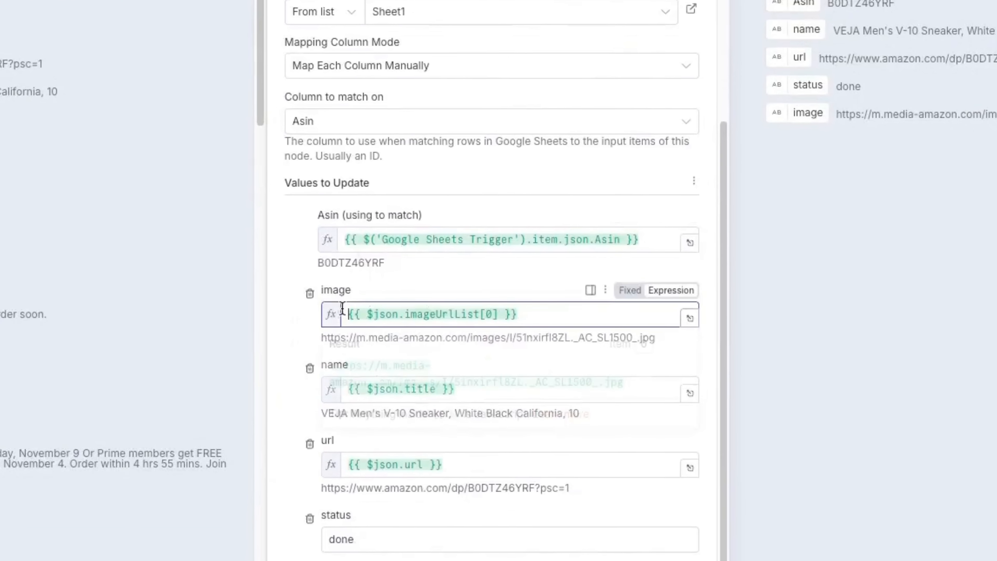
text(=)
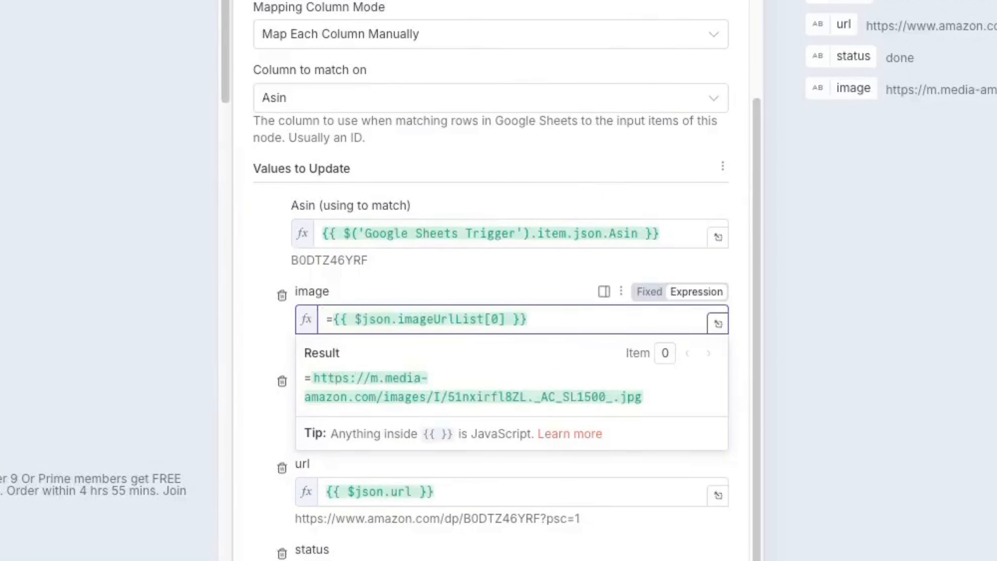
text(IMAGE)
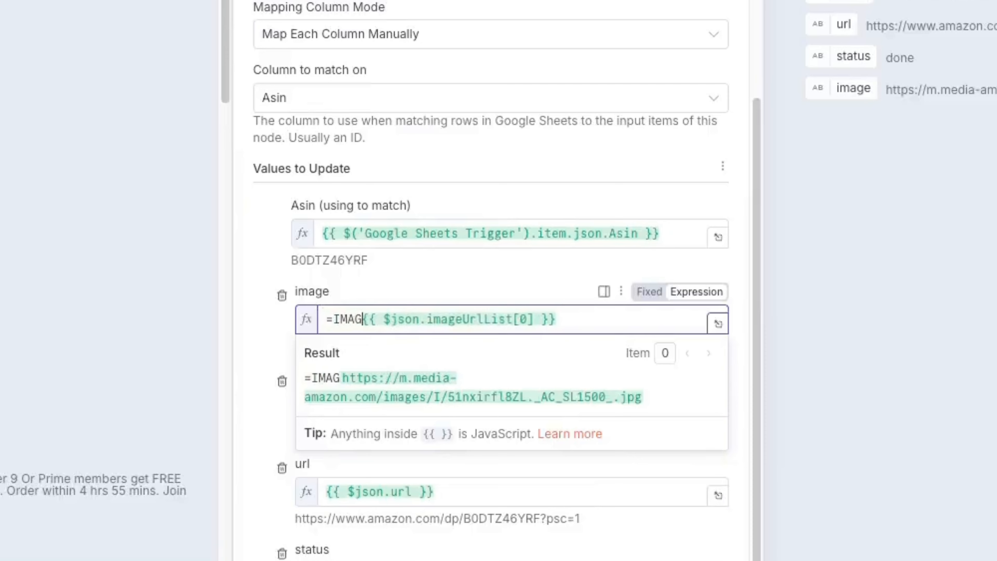
text(()
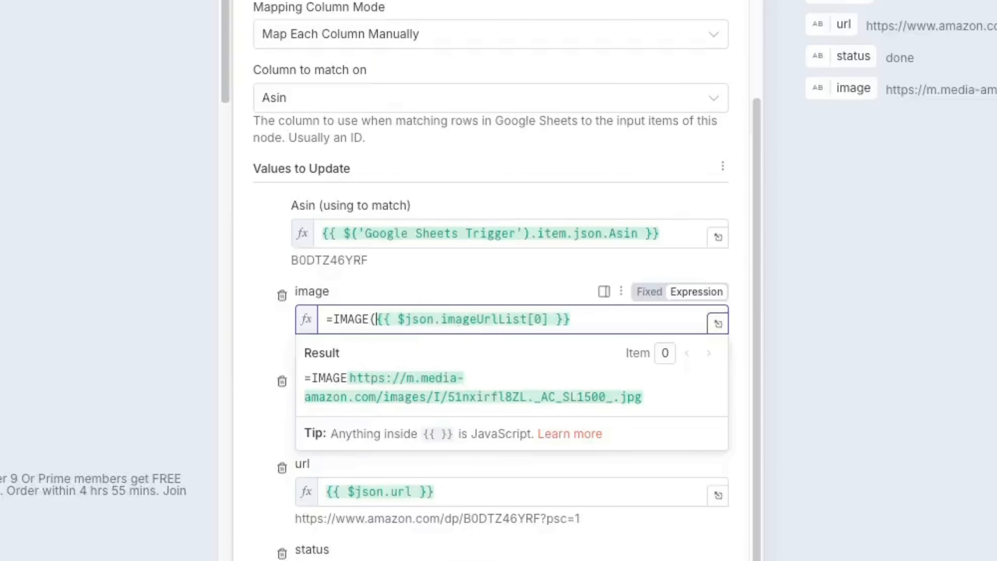
click(611, 318)
text())
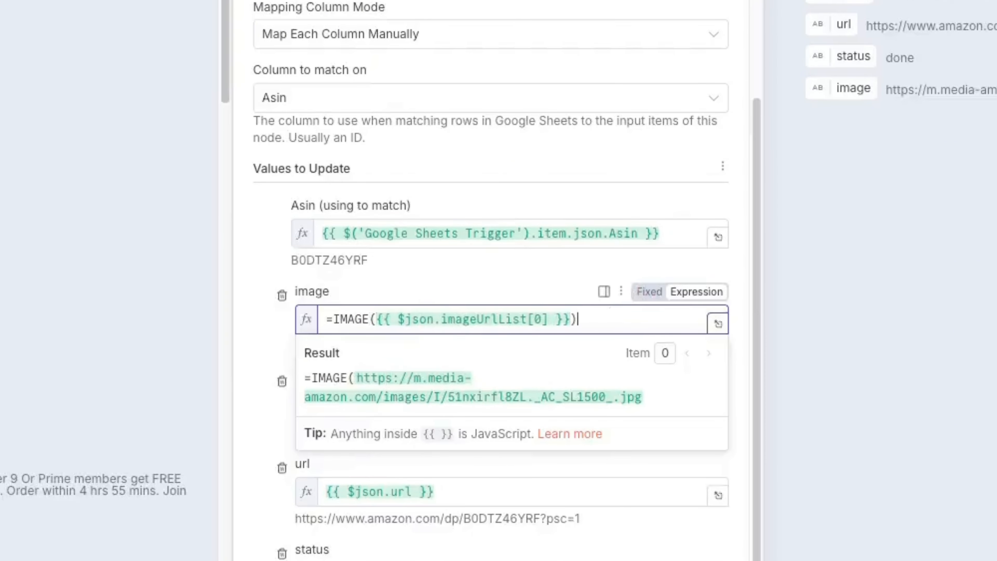
- Append .toJsonString() to $json.imageUrlList[0] inside the IMAGE formula
click(546, 317)
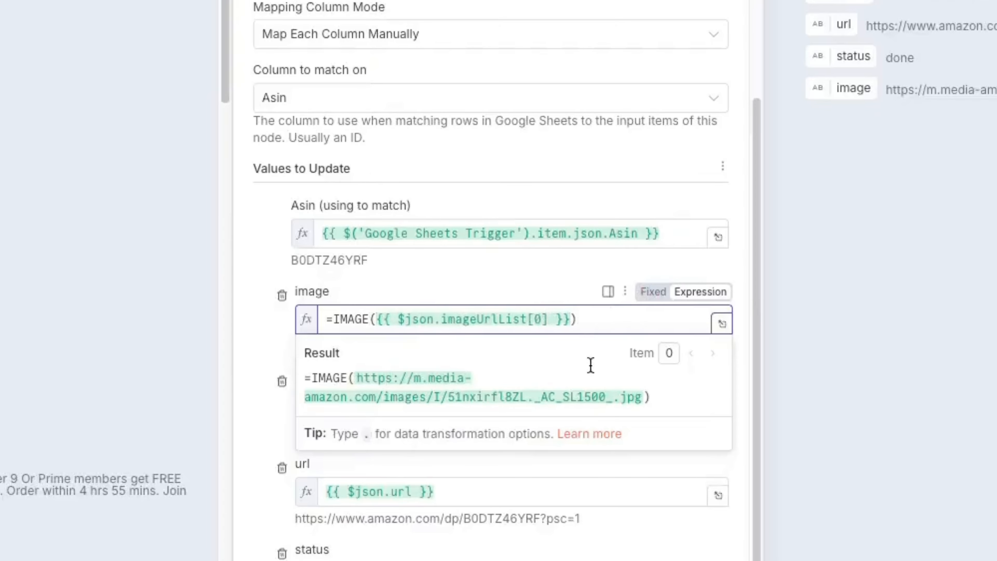
text(.t)
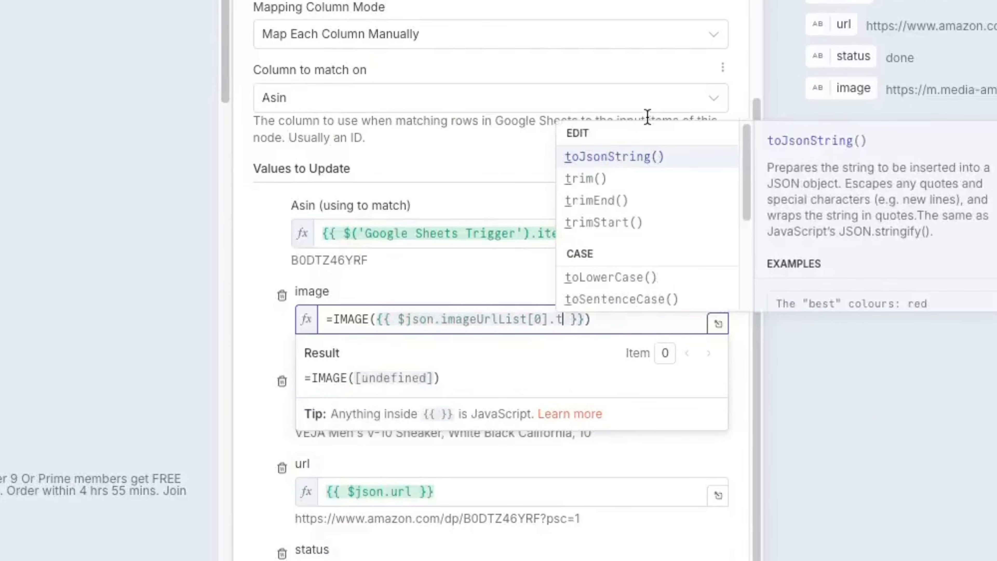
click(608, 157)
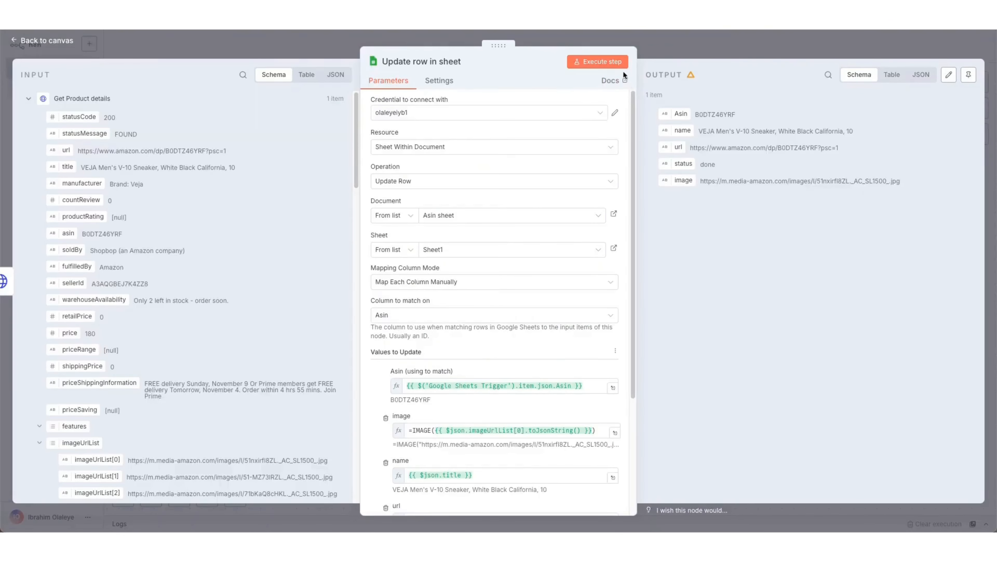
- Execute the update node again and check the image, name, url and status cells in row 2 of Asin sheet
click(597, 61)
scroll(530, 383, down, 1)
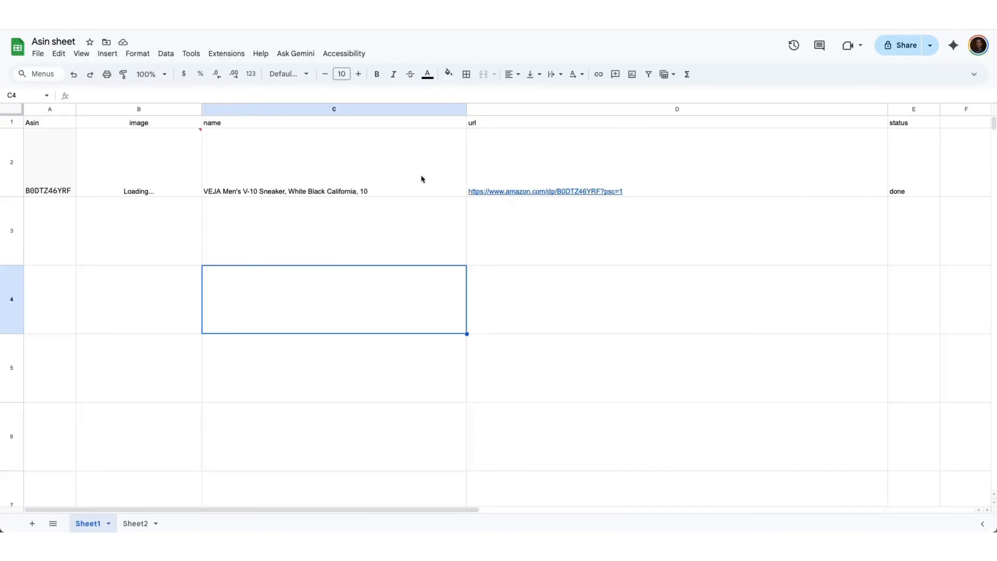
click(162, 177)
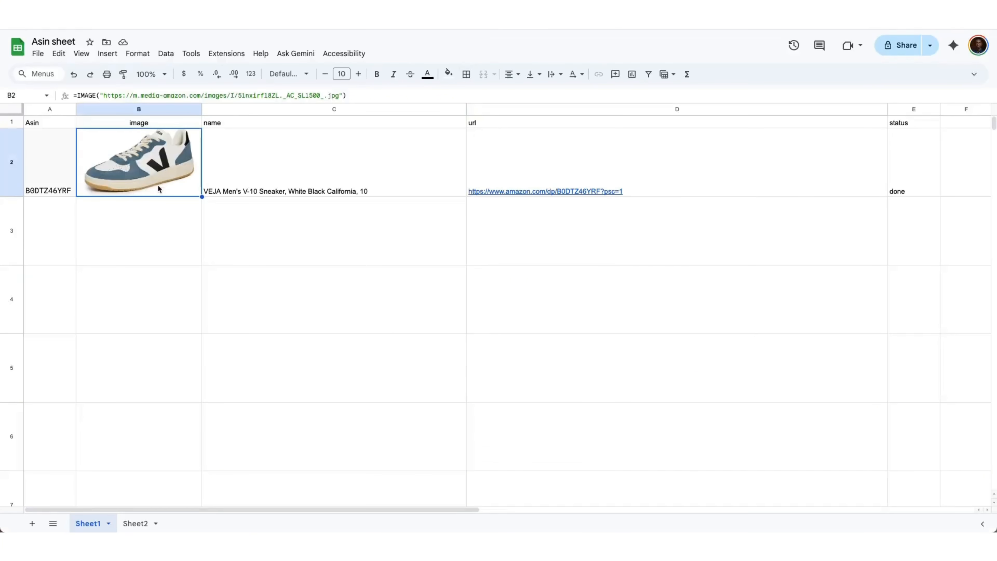
click(345, 182)
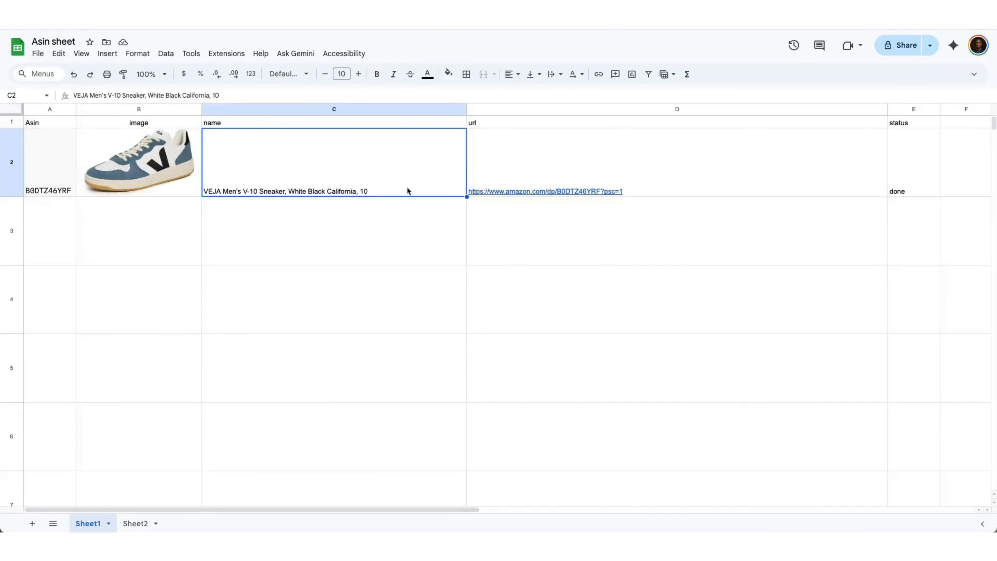
click(716, 190)
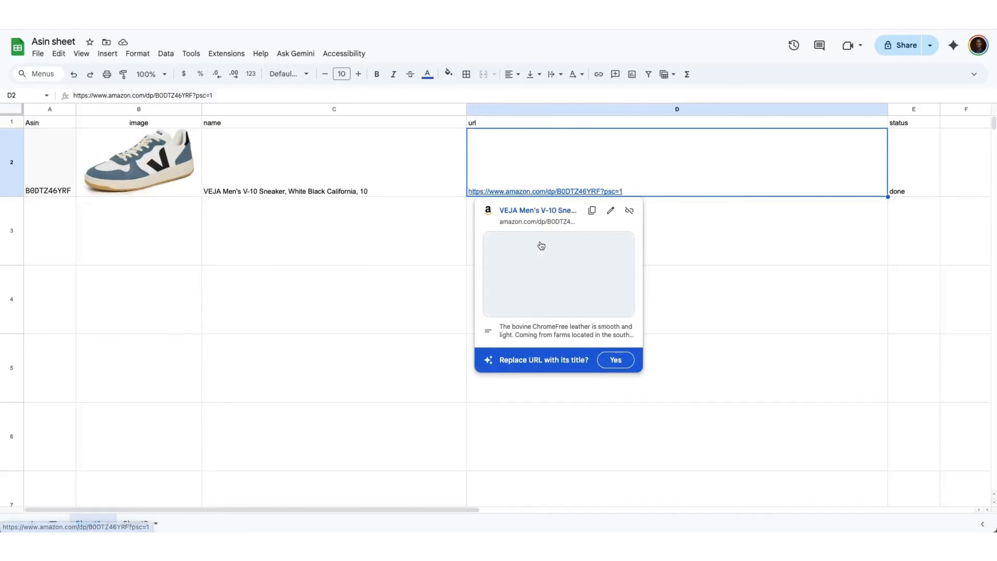
click(928, 163)
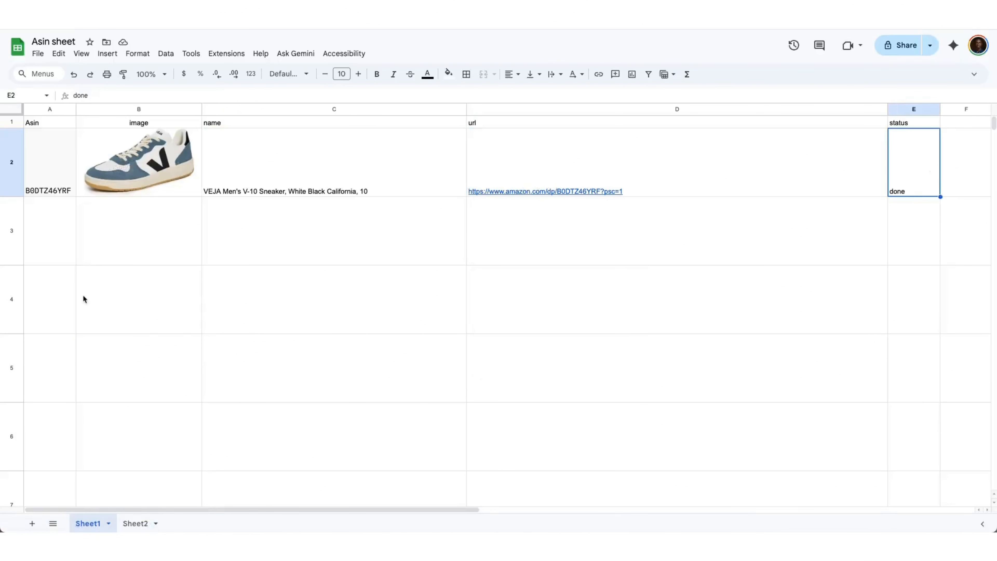
- Add the ASINs B07LGHRSYN, B0CQRY518B and B0C8VHZR14 to cells A3 through A5 of Sheet1
click(58, 389)
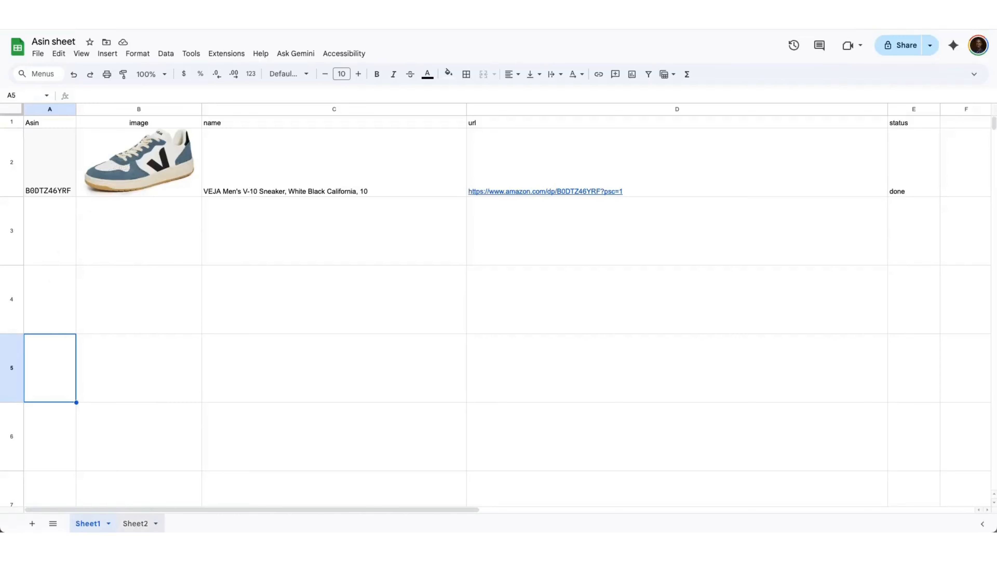
click(49, 231)
text(B07LGHRSYN B0CQRY518B B0C8VHZR14)
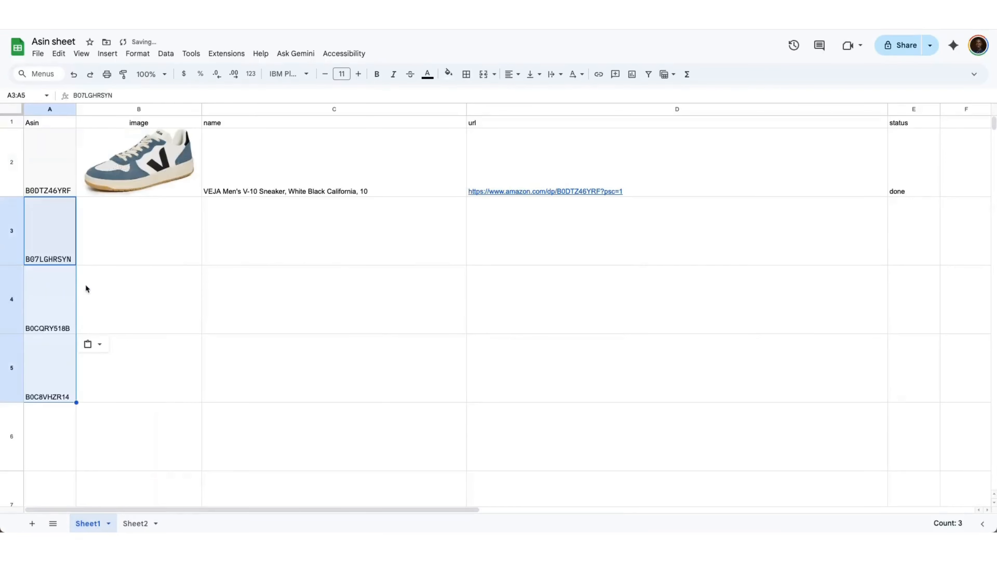
click(163, 303)
click(56, 292)
key(Down)
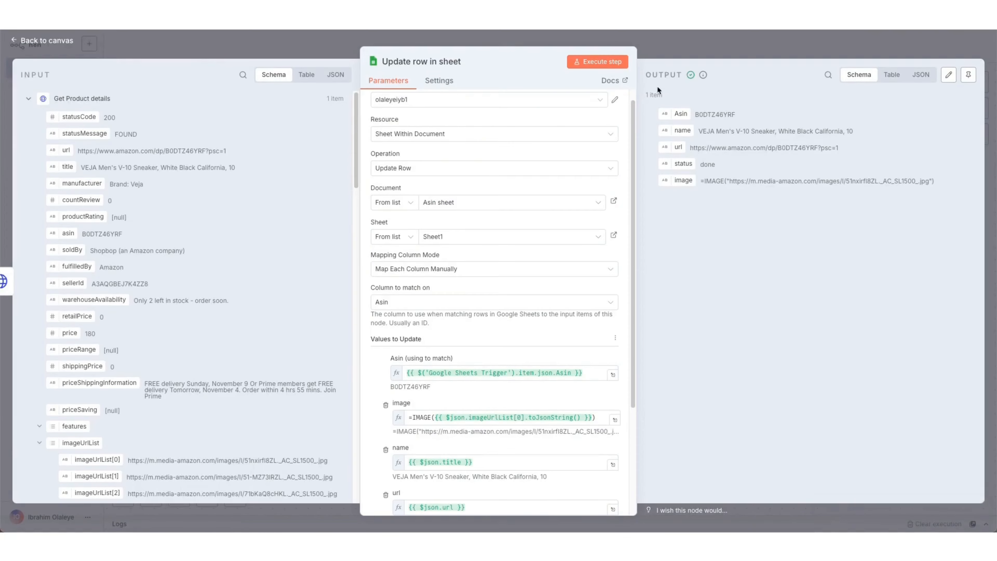
- Unpin the Get Product details data and connect the Update row in sheet output back to the Loop Over Items input
key(Escape)
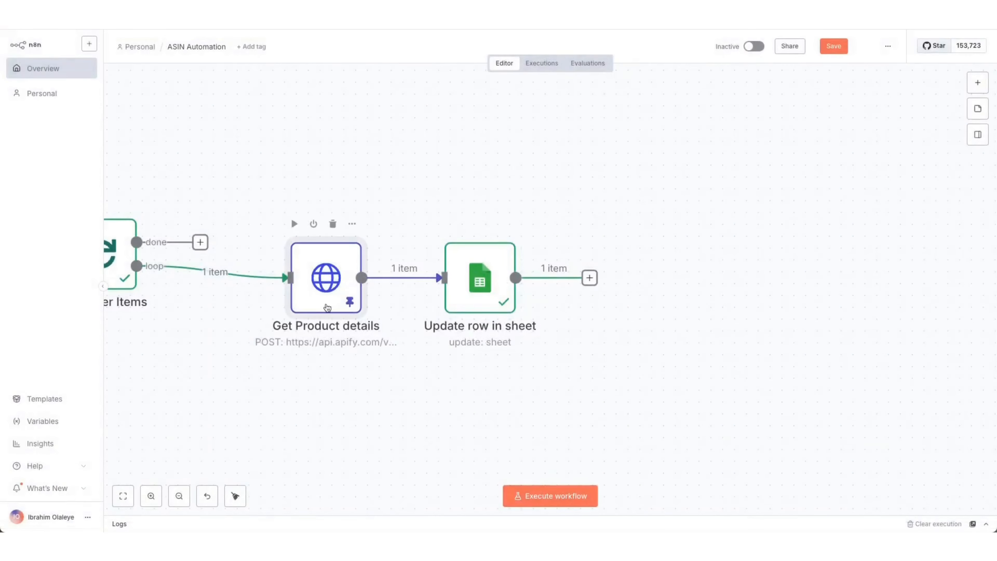
scroll(666, 286, down, 3)
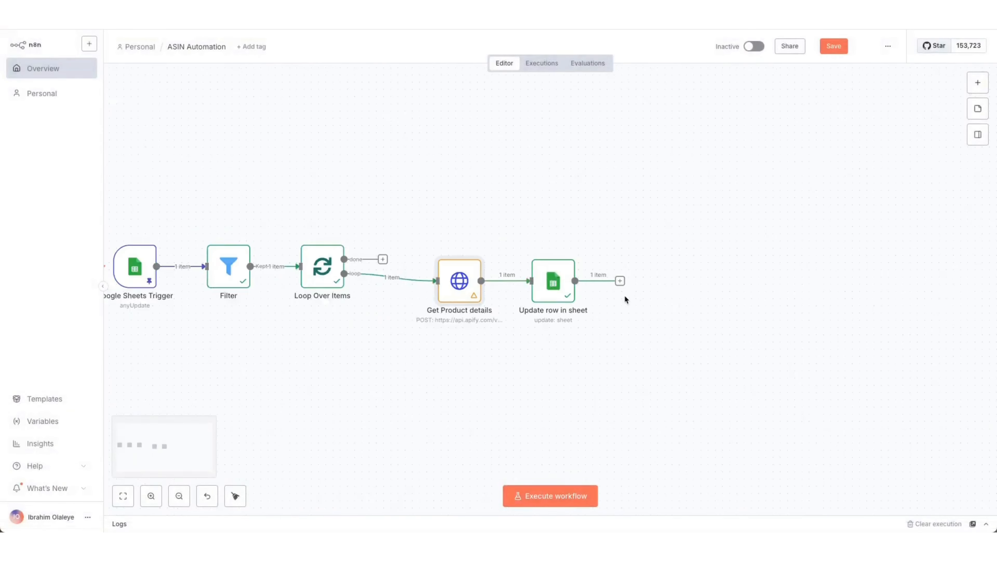
drag(620, 281, 305, 269)
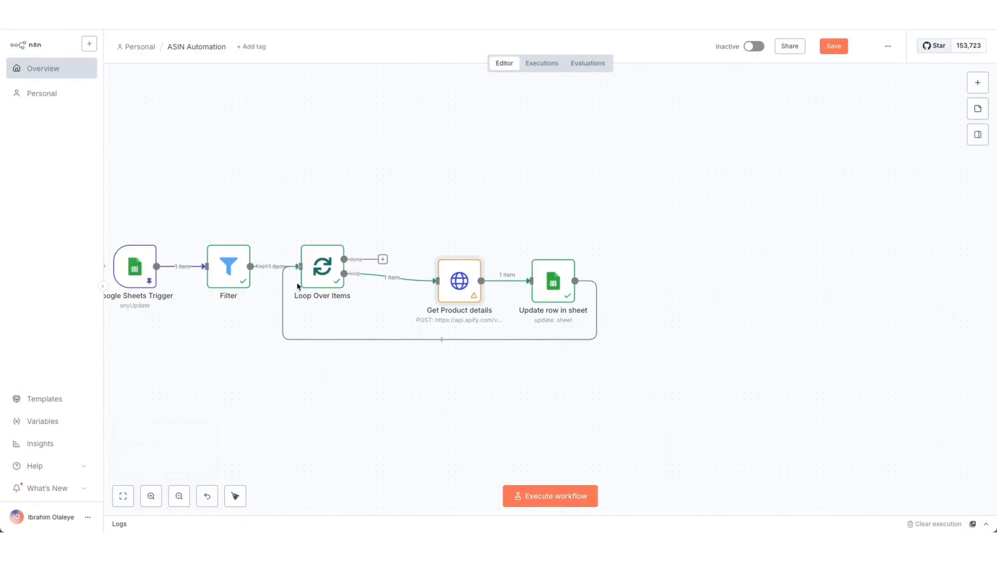
- Unpin the Google Sheets Trigger data and execute the workflow from that trigger
drag(317, 379, 470, 363)
click(305, 249)
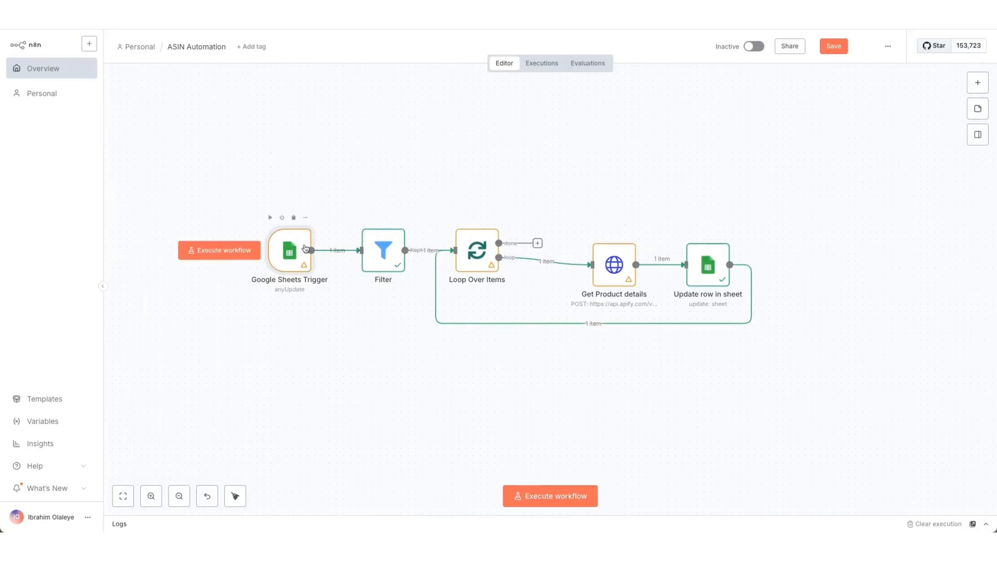
click(246, 254)
drag(407, 356, 356, 356)
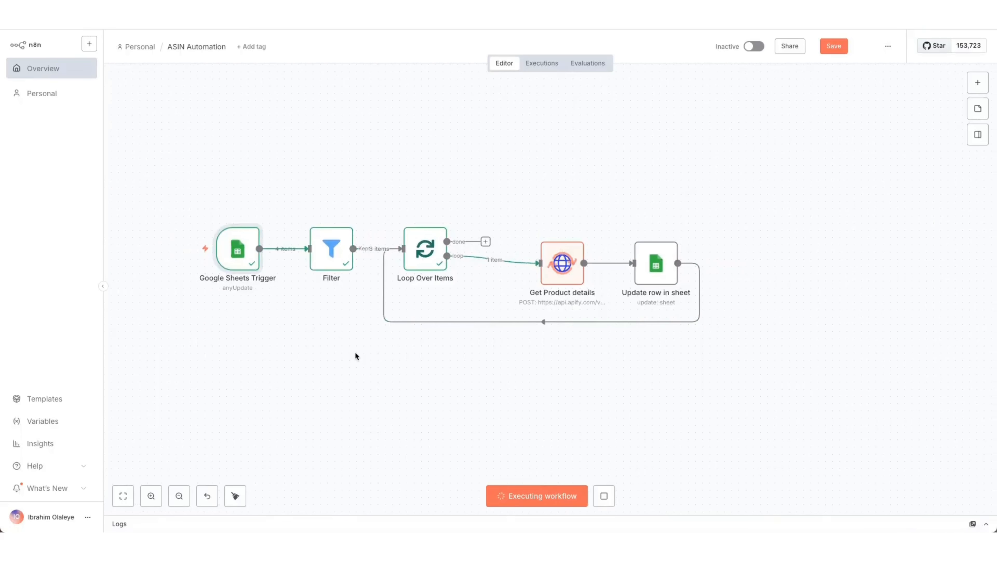
- Open the Filter node to check which items it keeps, and return to the canvas
scroll(298, 291, up, 3)
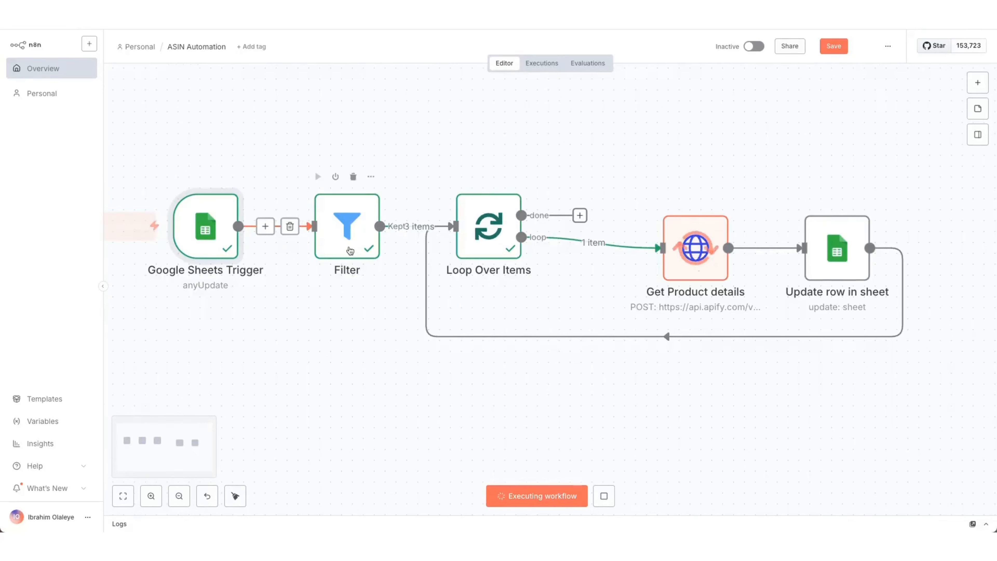
double_click(351, 250)
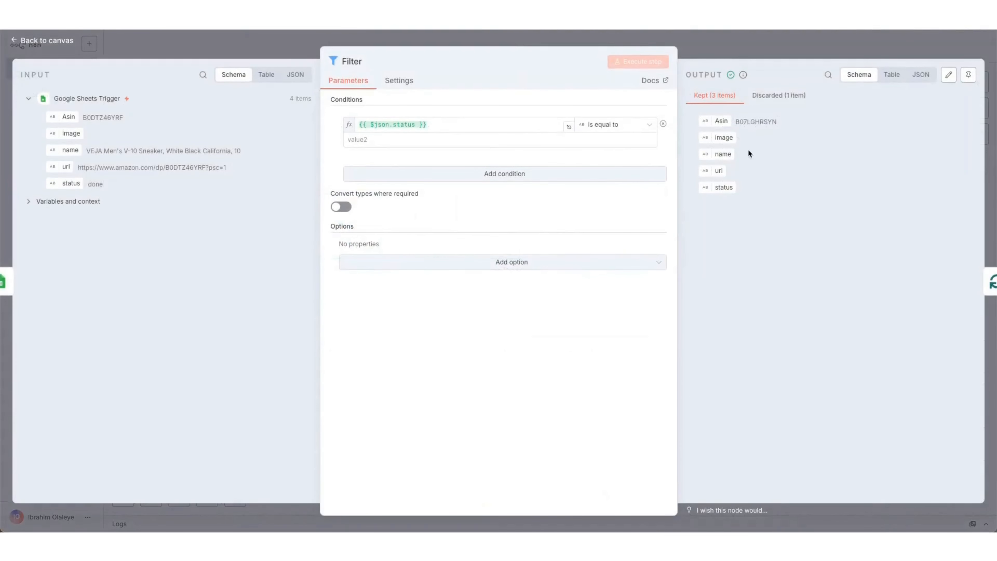
click(777, 47)
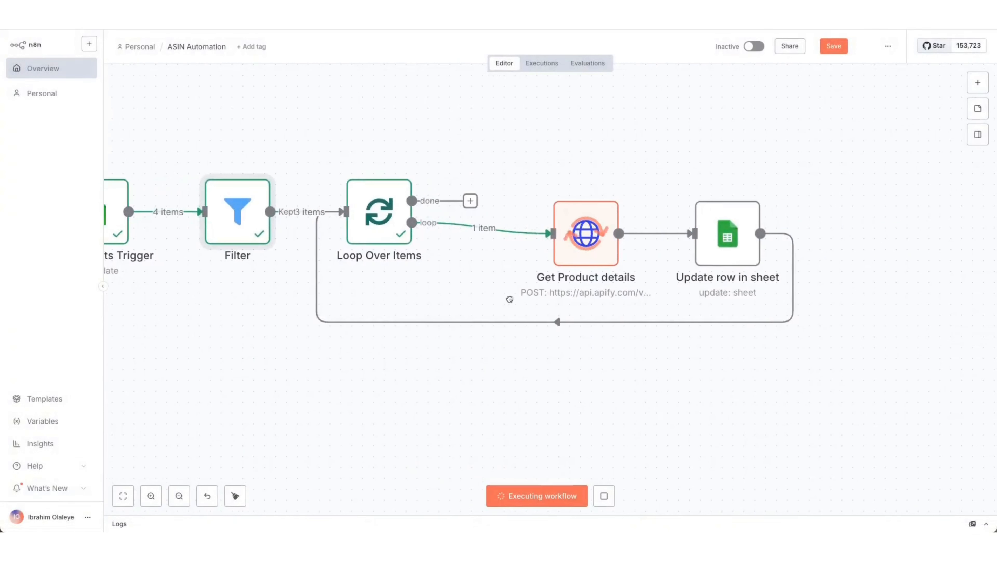
- Examine the running workflow from the trigger and filter through the loop that returns from Update row in sheet
scroll(434, 356, down, 1)
drag(510, 358, 414, 348)
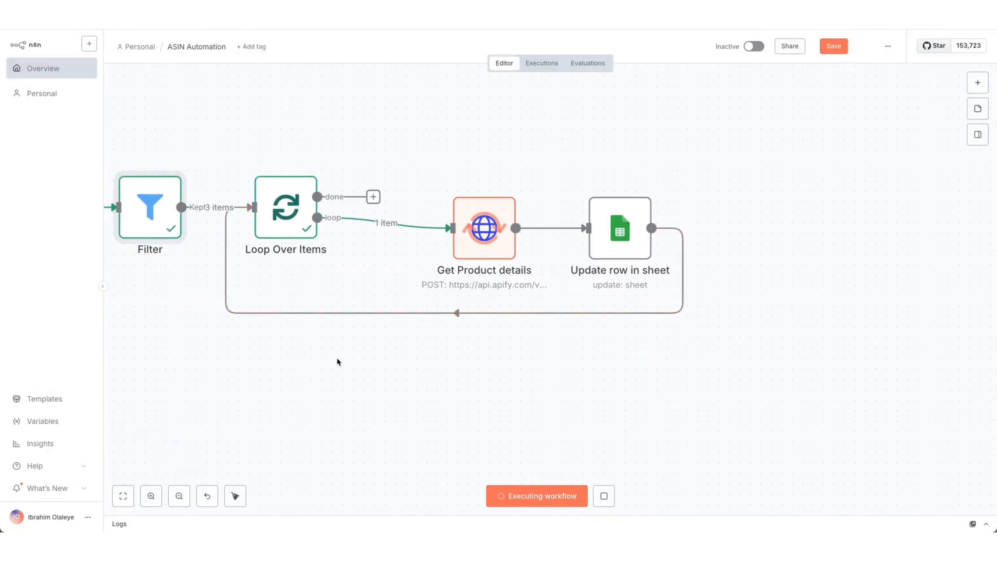
mouse_move(270, 328)
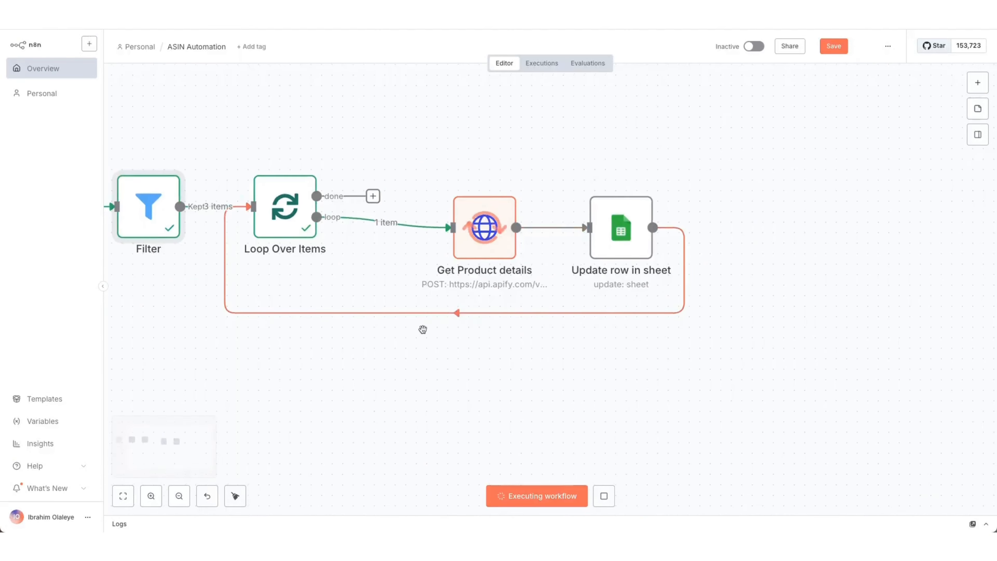
scroll(310, 345, up, 3)
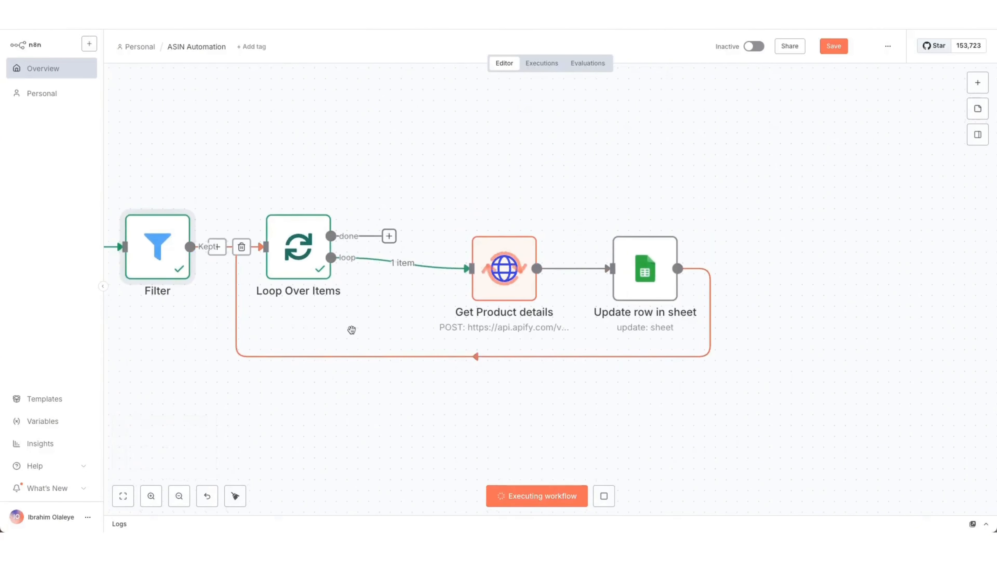
scroll(352, 329, down, 3)
scroll(236, 345, left, 4)
drag(201, 186, 449, 375)
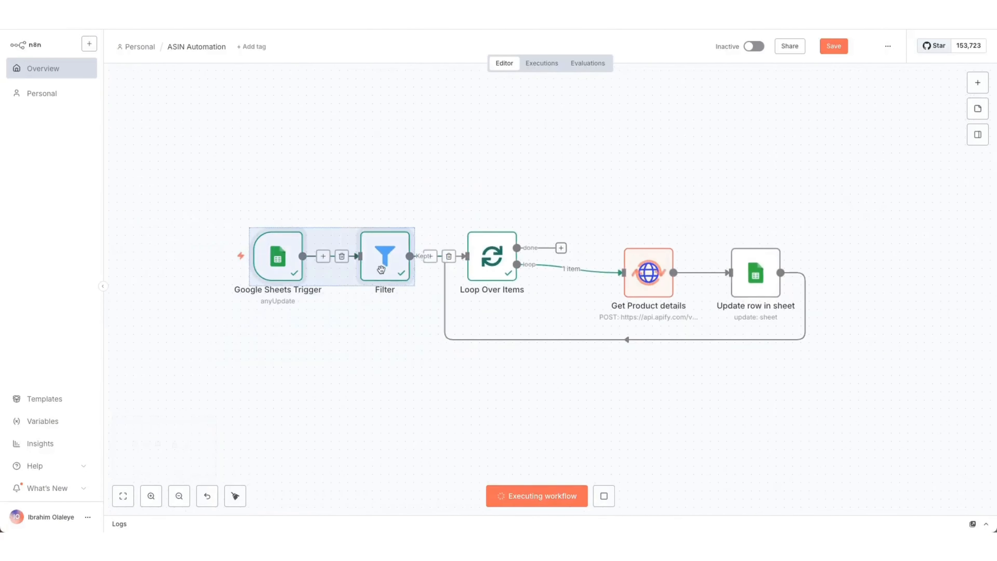
drag(380, 266, 322, 262)
click(465, 351)
scroll(466, 353, right, 5)
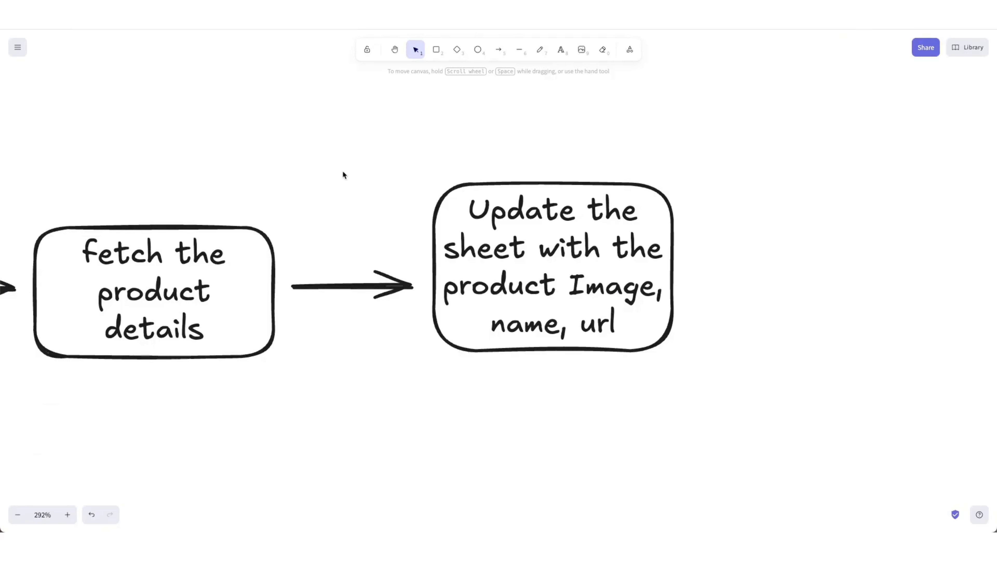
- Switch to the Excalidraw whiteboard and review the deliverables and requirements in the Upwork job posting
ctrl+scroll(337, 169, down, 3)
scroll(337, 169, up, 8)
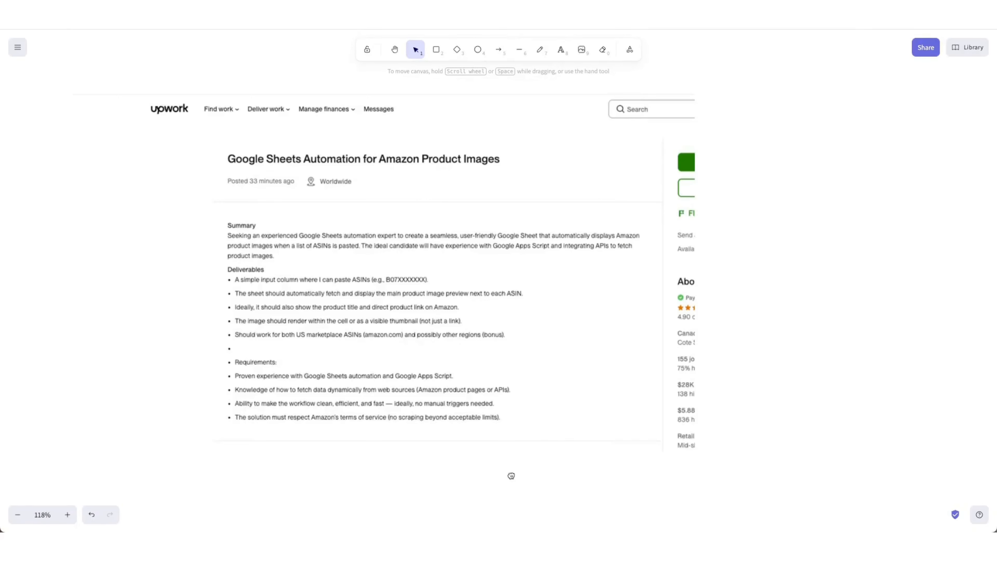
ctrl+scroll(509, 406, up, 3)
drag(509, 371, 543, 395)
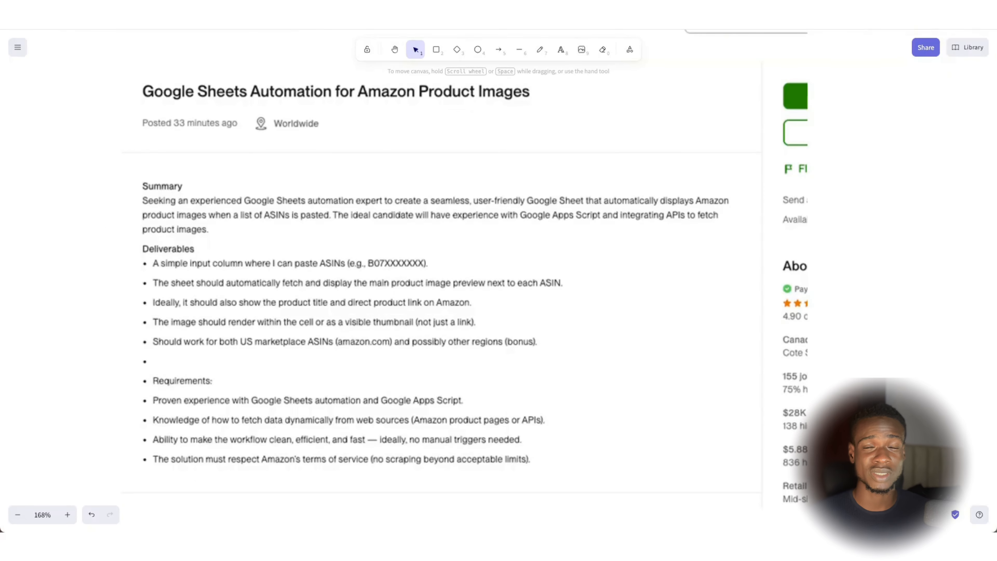